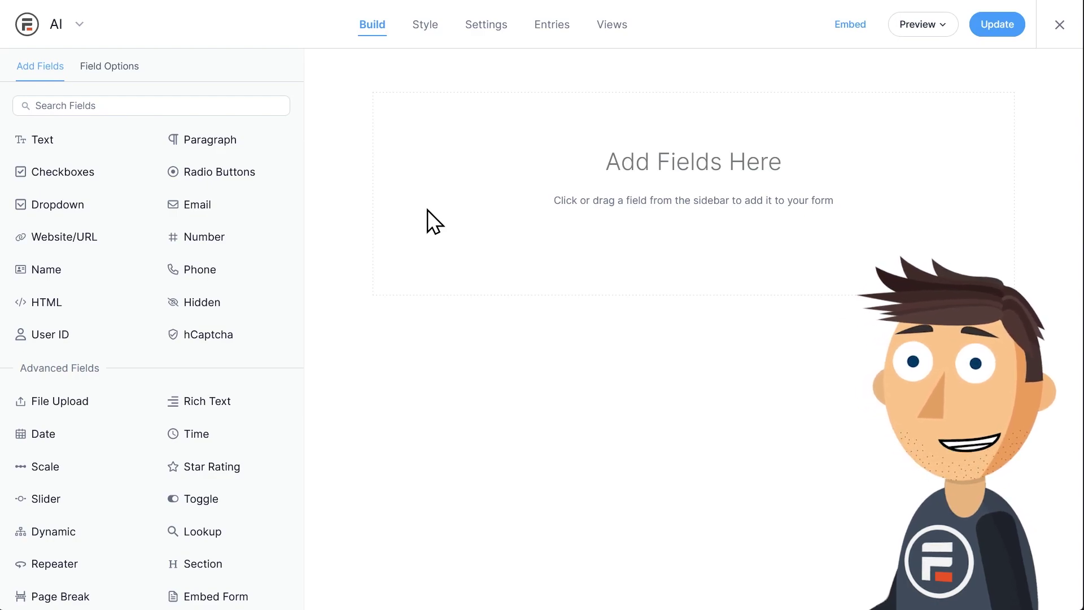
# - Add a Paragraph field and label it 'Please describe your plumbing problem:'
pyautogui.click(197, 140)
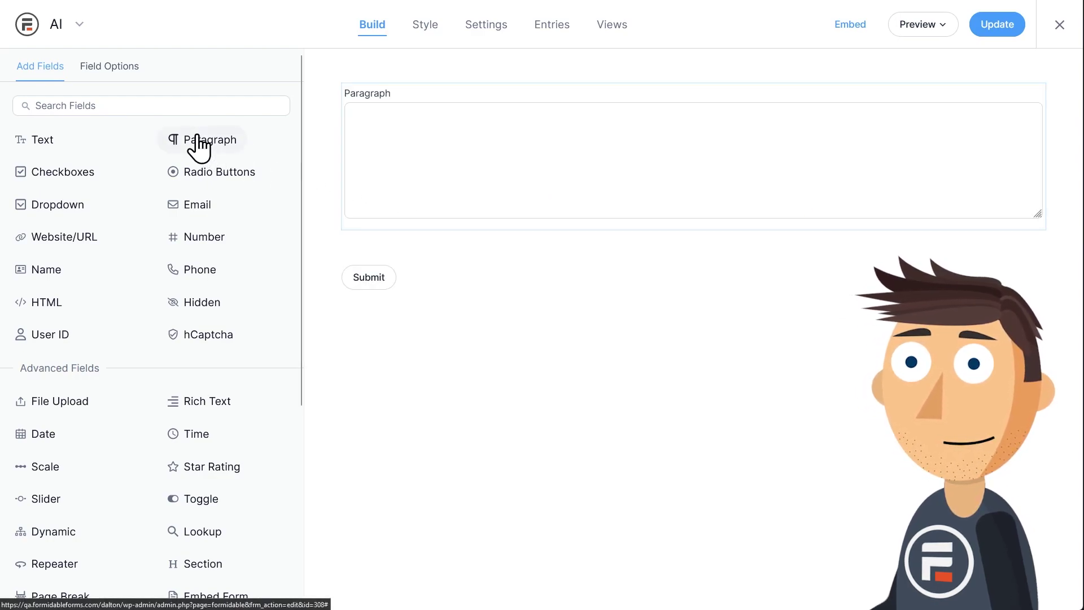
pyautogui.click(452, 96)
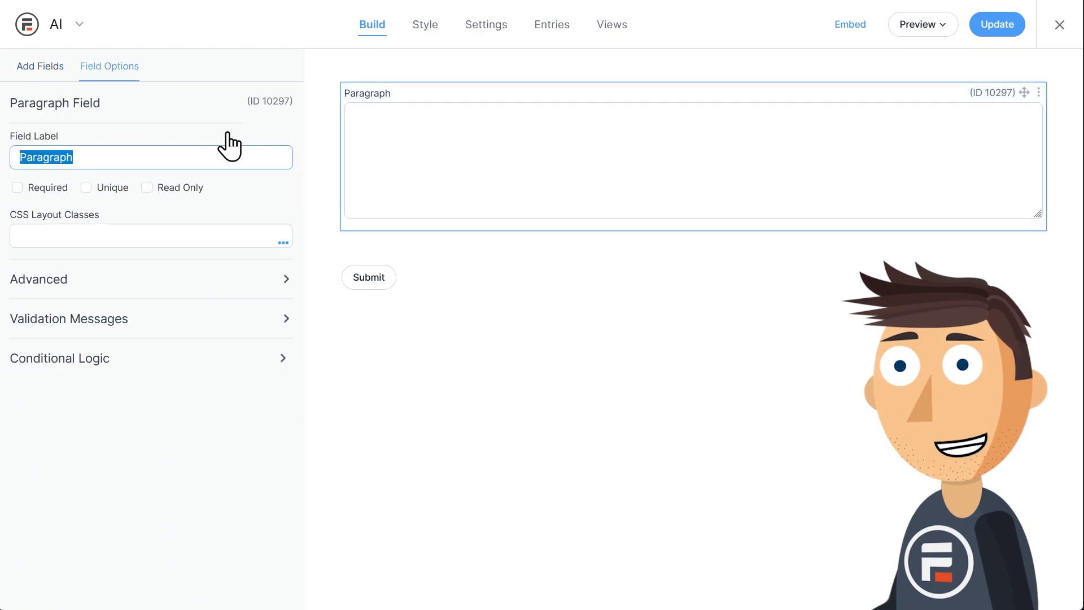
pyautogui.write('Please d')
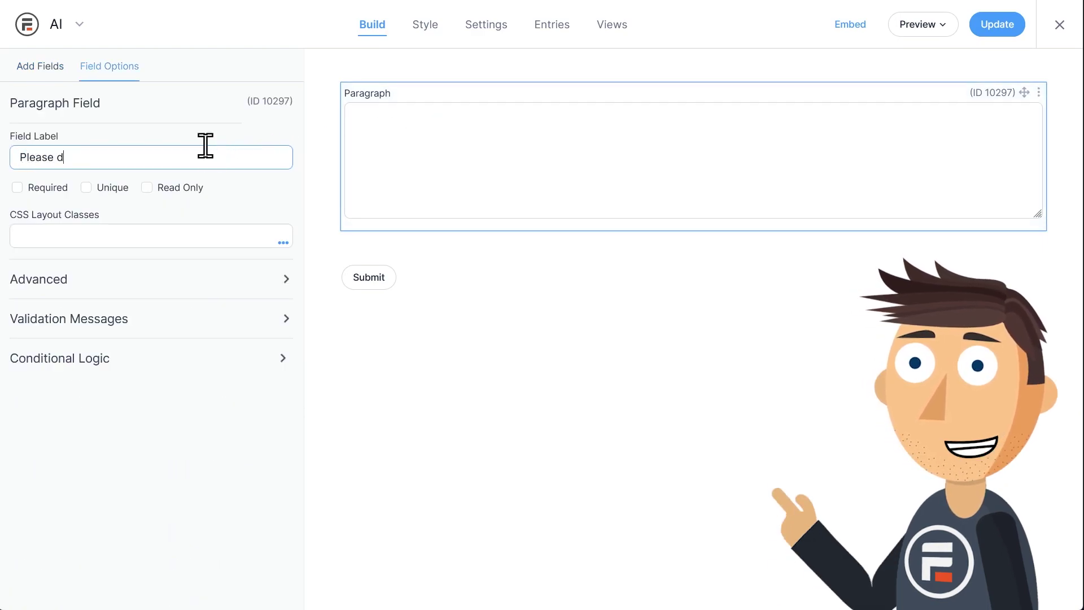
pyautogui.write('escribe y')
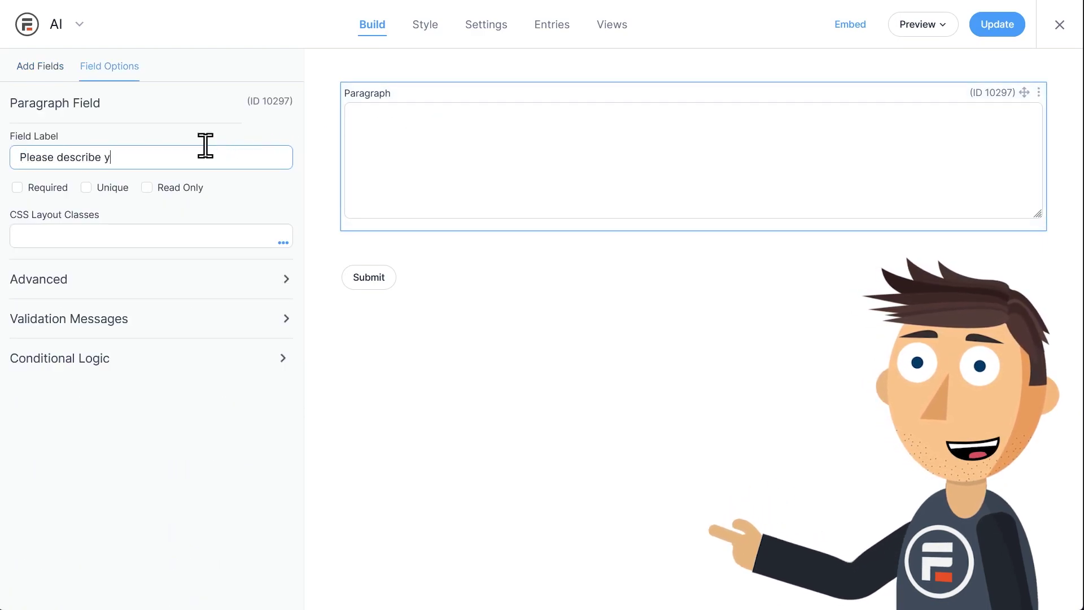
pyautogui.write('our plumbing prob')
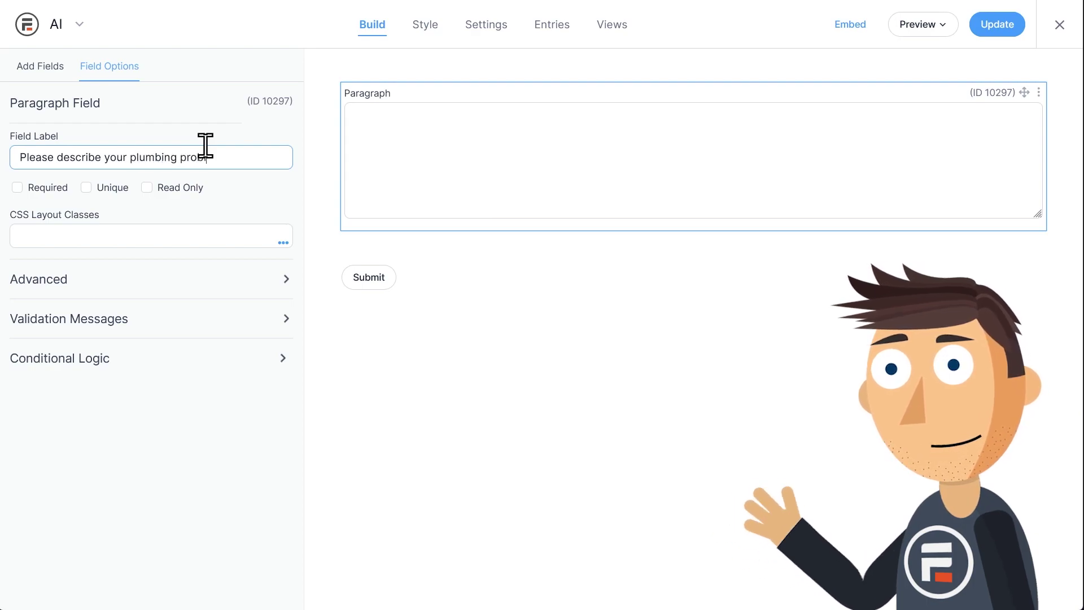
pyautogui.write('lem')
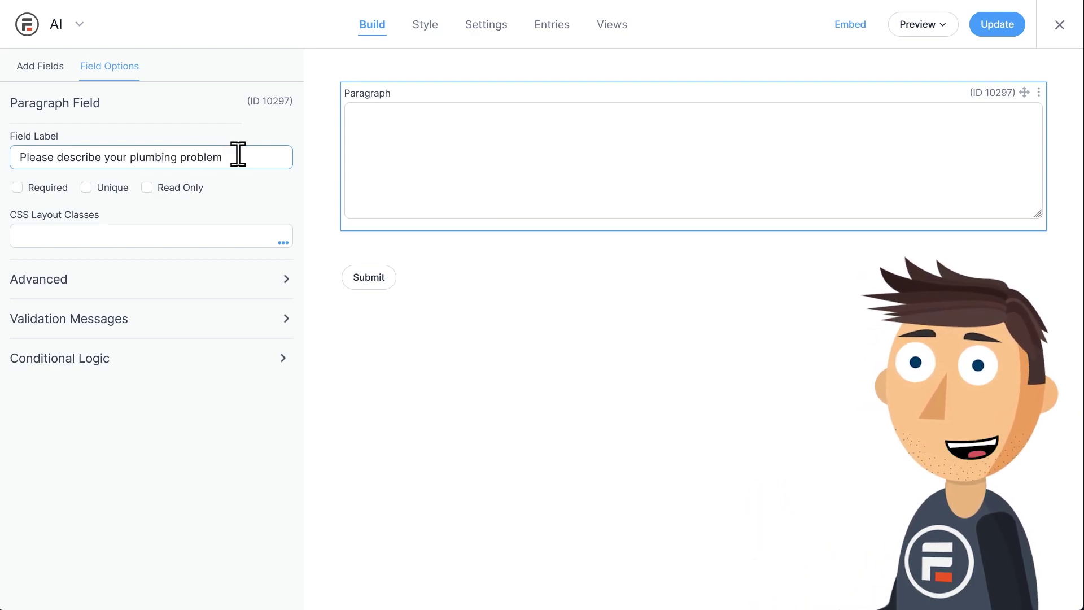
pyautogui.write(':')
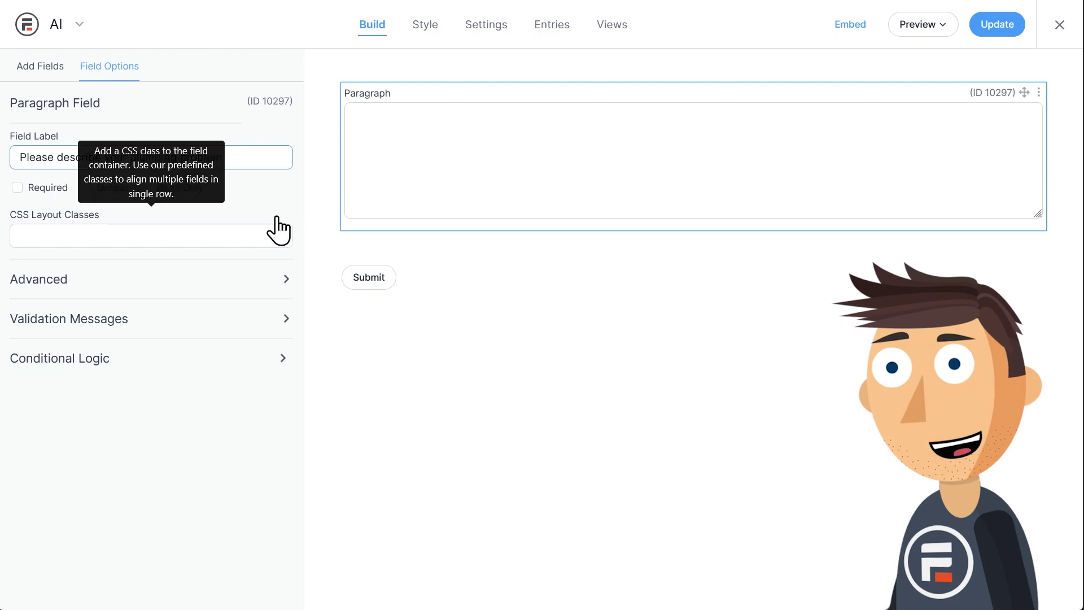
pyautogui.click(464, 321)
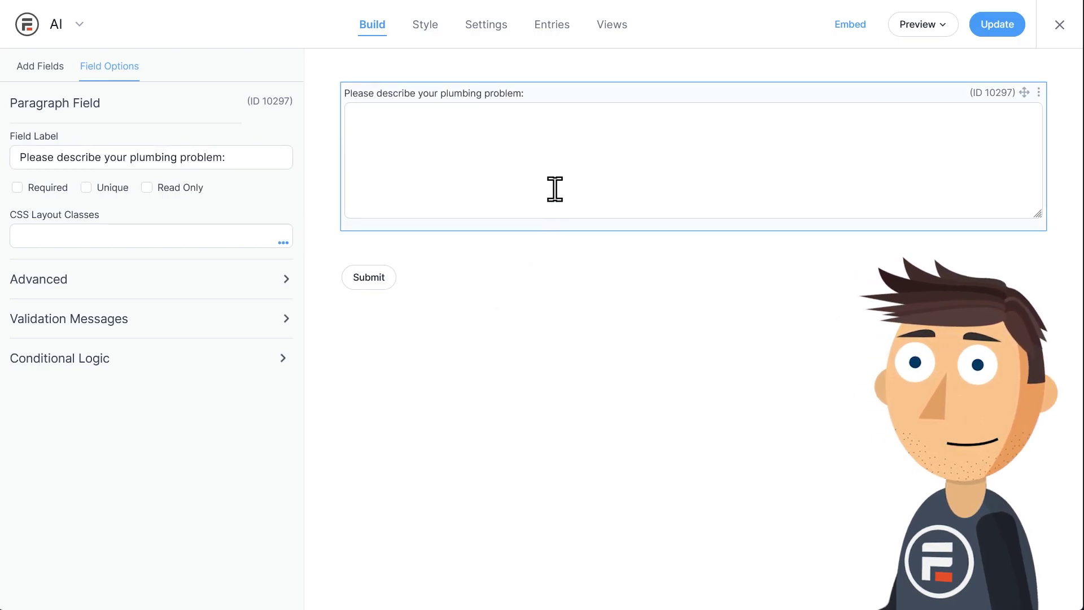
# - Add an AI field below the plumbing question and insert 'plumbing' into its guide prompt
pyautogui.click(25, 67)
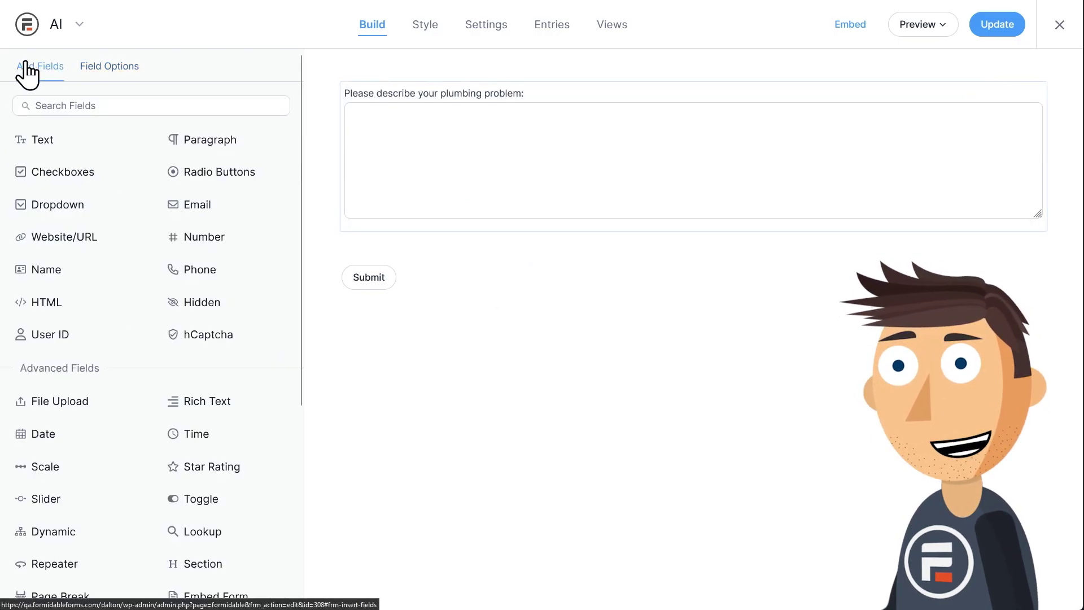
pyautogui.scroll(-5, 248, 252)
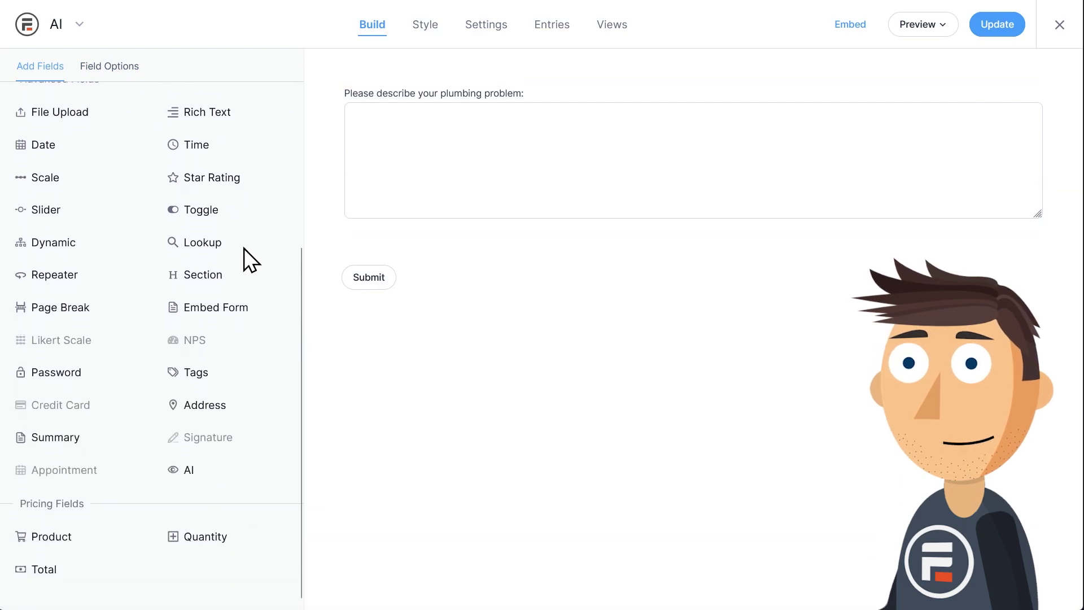
pyautogui.click(189, 464)
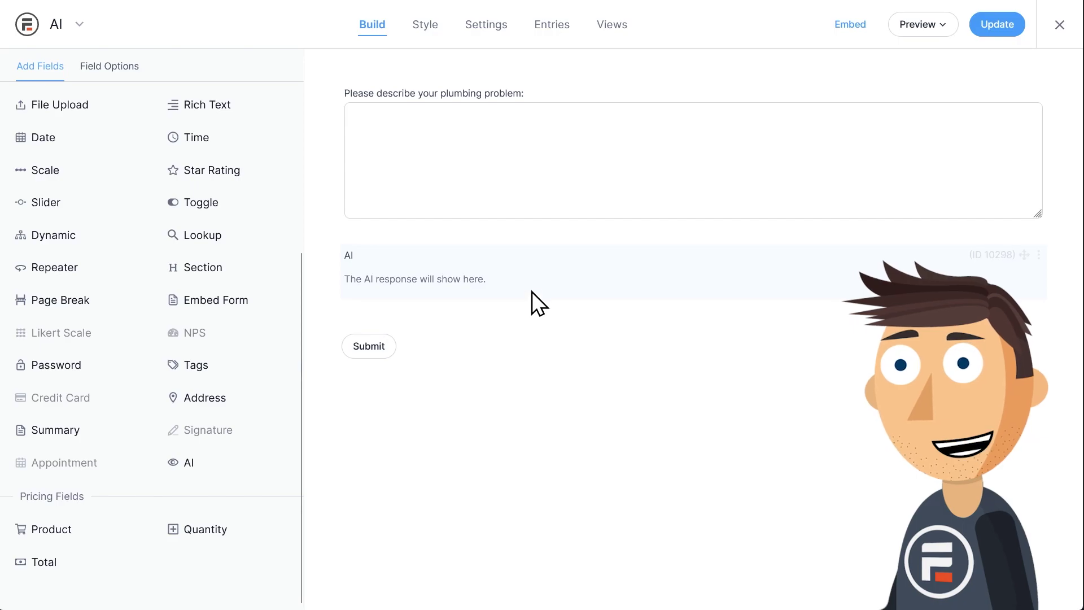
pyautogui.click(532, 266)
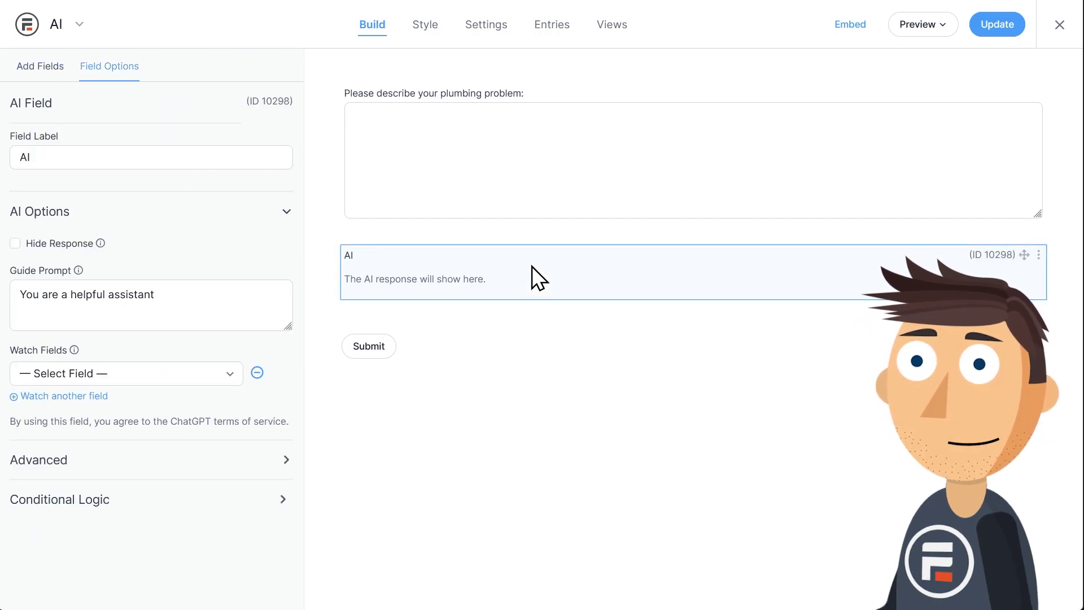
pyautogui.click(109, 294)
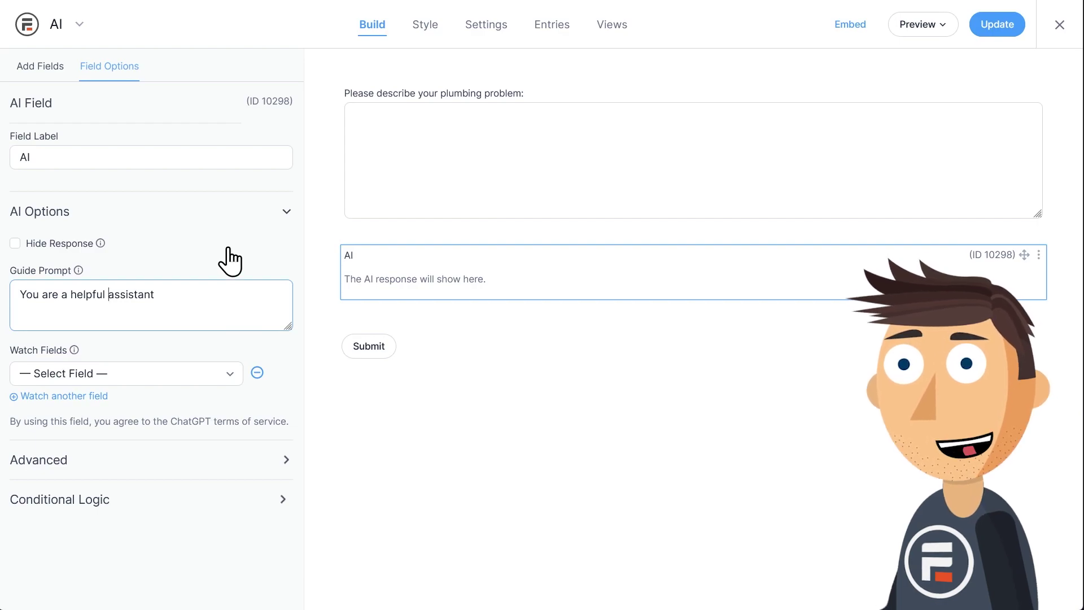
pyautogui.write('plumbing')
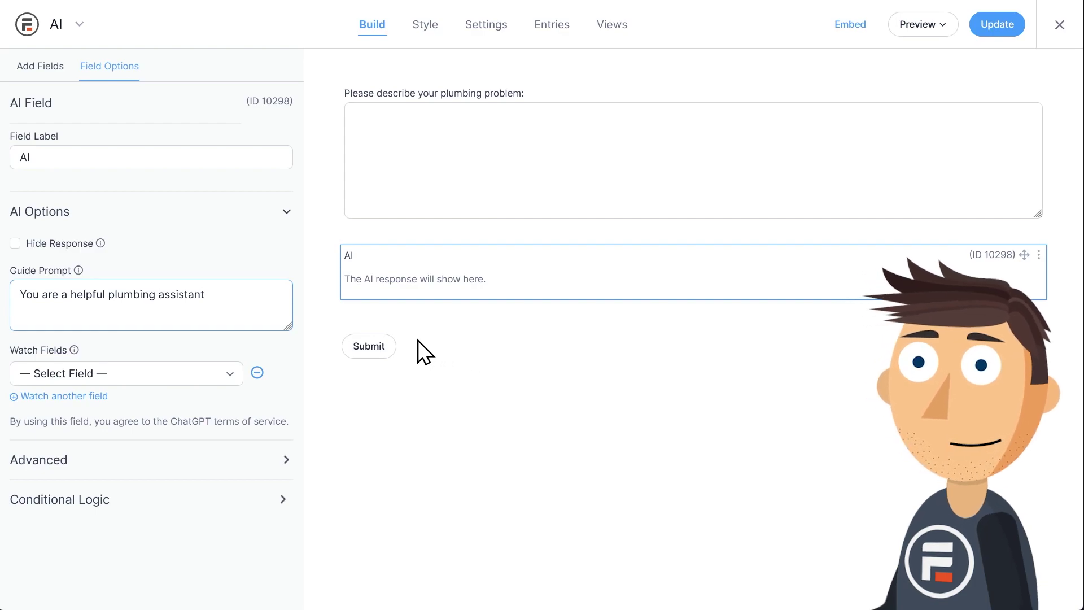
# - Save the form and set the AI field to watch the plumbing problem question
pyautogui.click(184, 374)
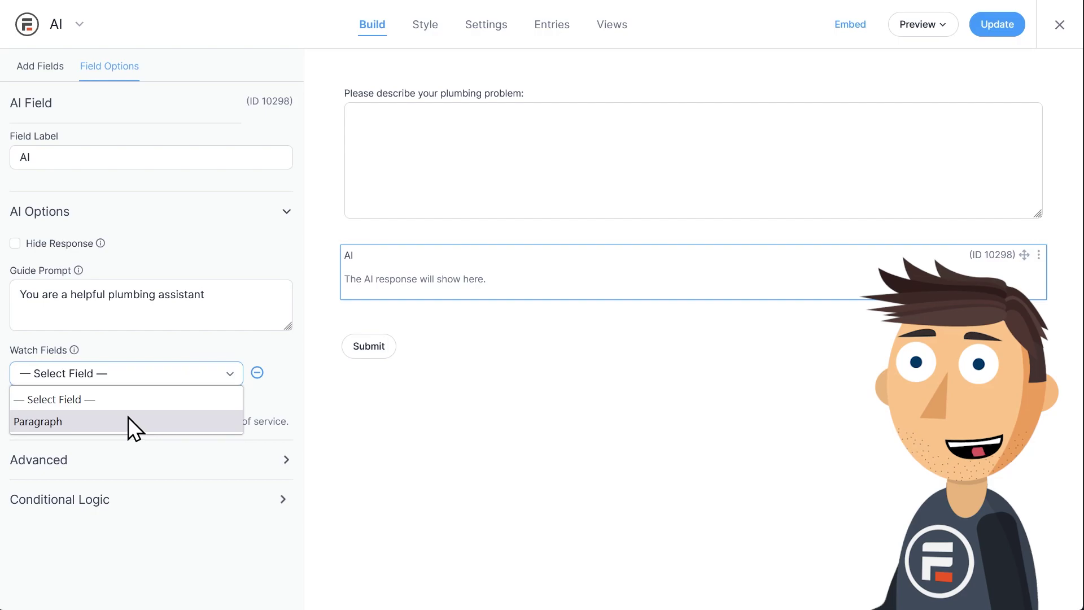
pyautogui.click(269, 395)
pyautogui.click(1003, 30)
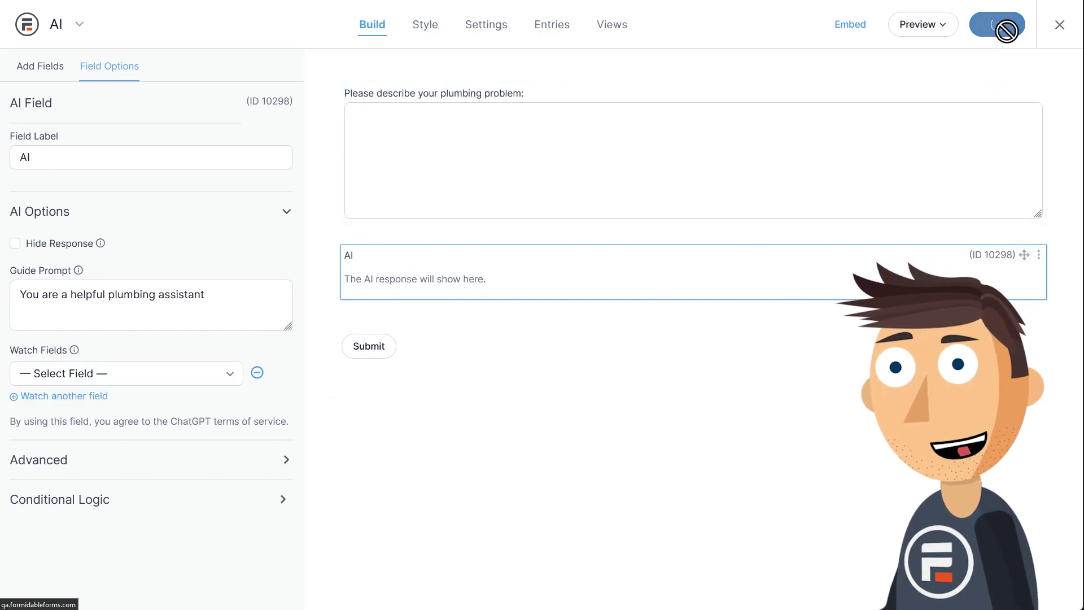
pyautogui.click(502, 332)
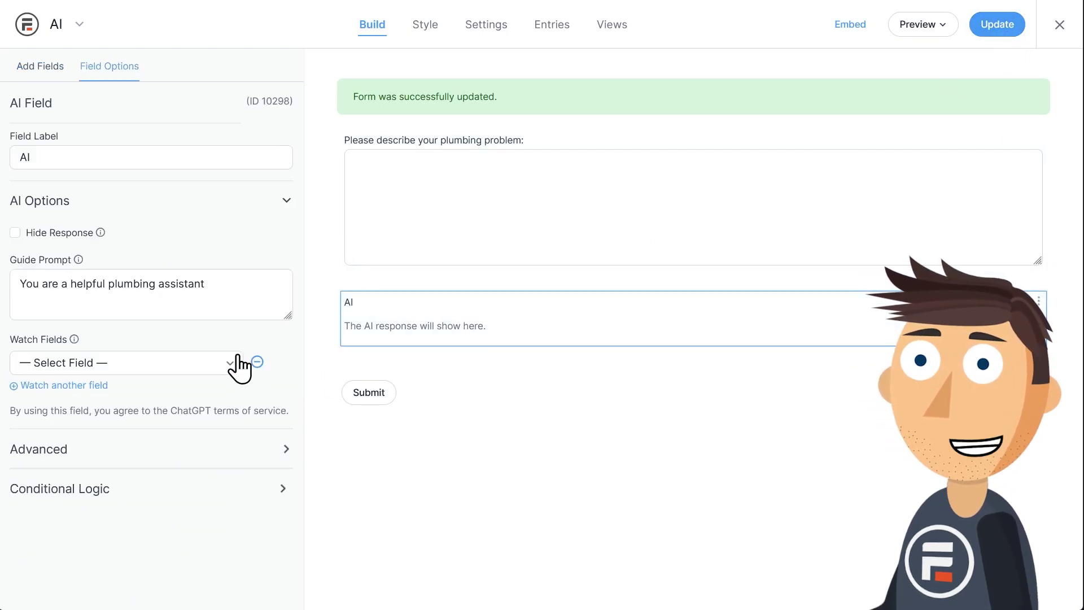
pyautogui.click(201, 370)
pyautogui.click(168, 410)
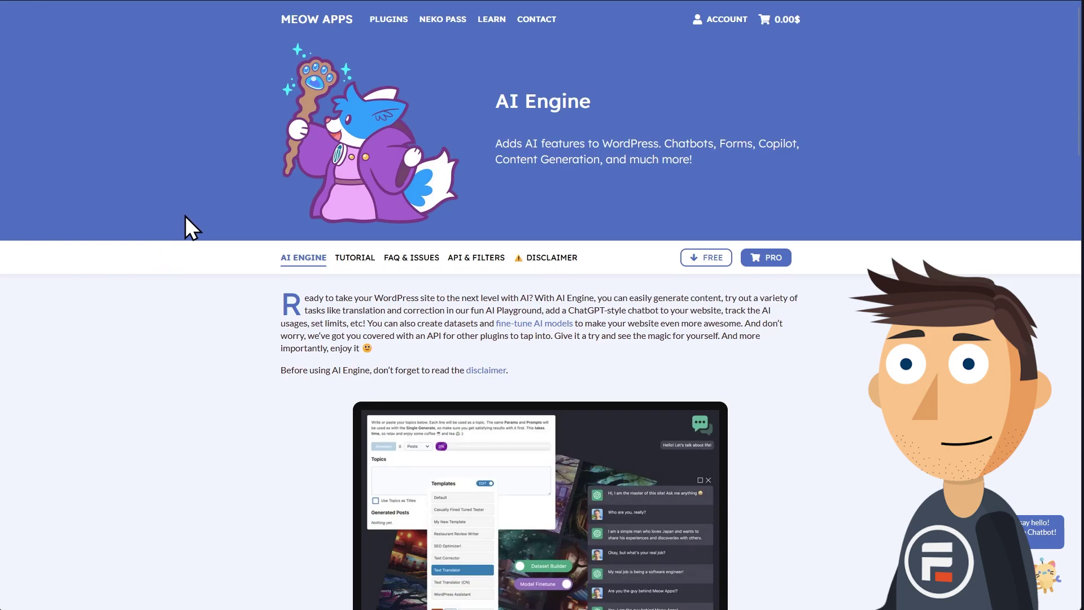
# - Scroll the AI Engine plugin page down to its Free Version versus Pro Version comparison
pyautogui.scroll(-5, 192, 219)
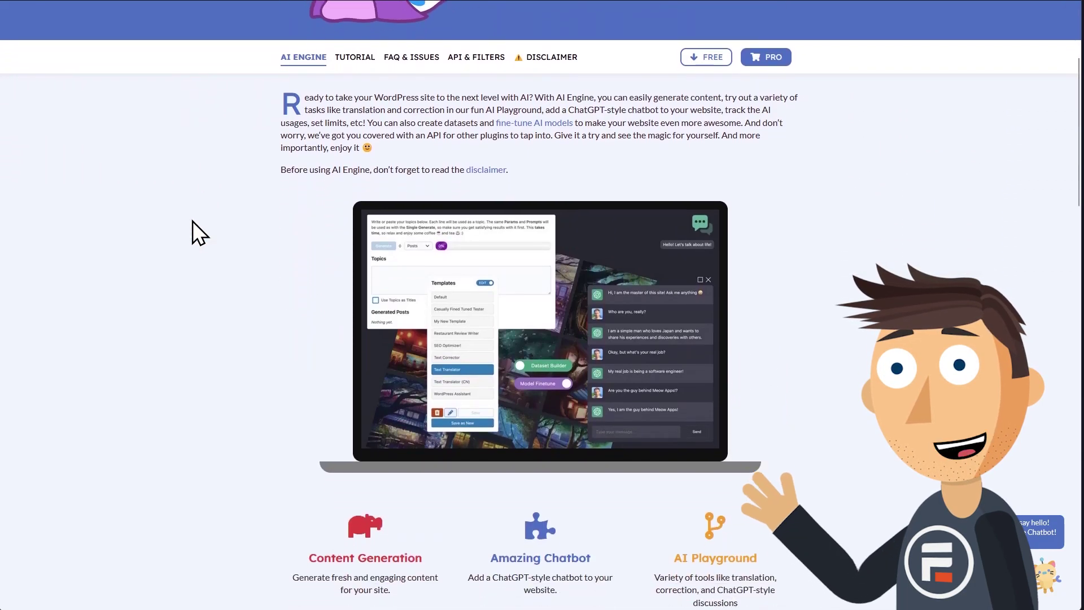
pyautogui.scroll(-8, 192, 221)
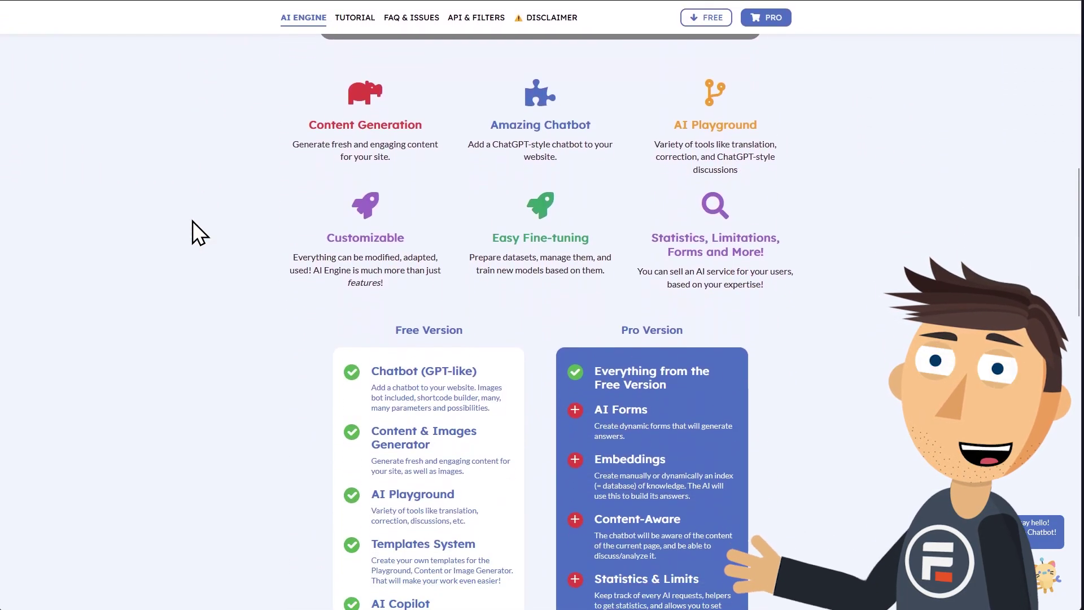
pyautogui.scroll(-3, 192, 221)
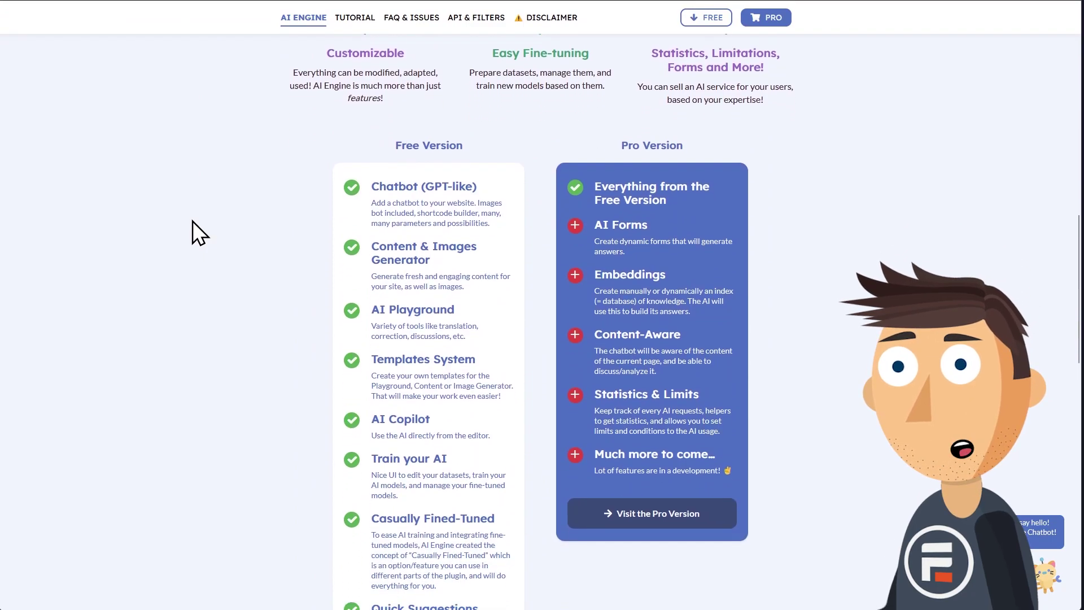
pyautogui.scroll(-1, 192, 221)
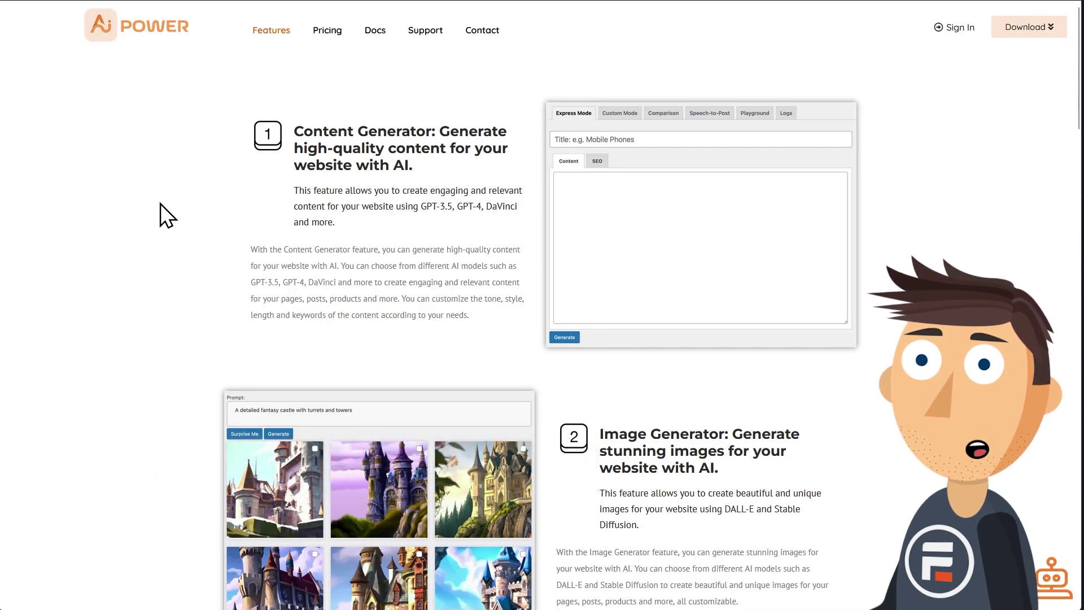
# - Scroll the GPT AI Power page from section 5 to section 10, Google Sheets Integration, and the footer
pyautogui.scroll(-5, 160, 203)
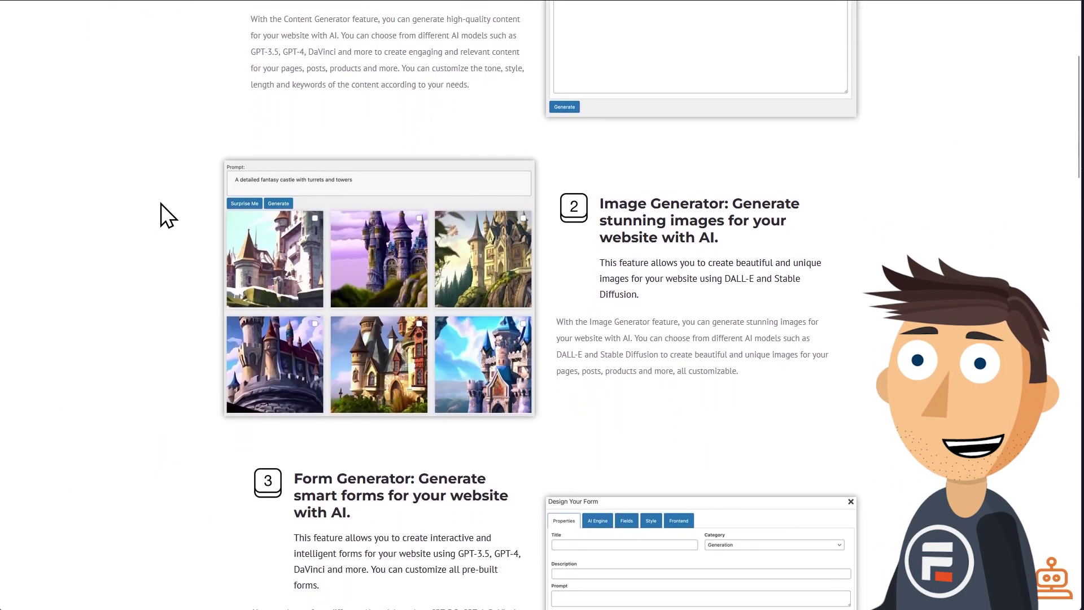
pyautogui.scroll(-4, 161, 204)
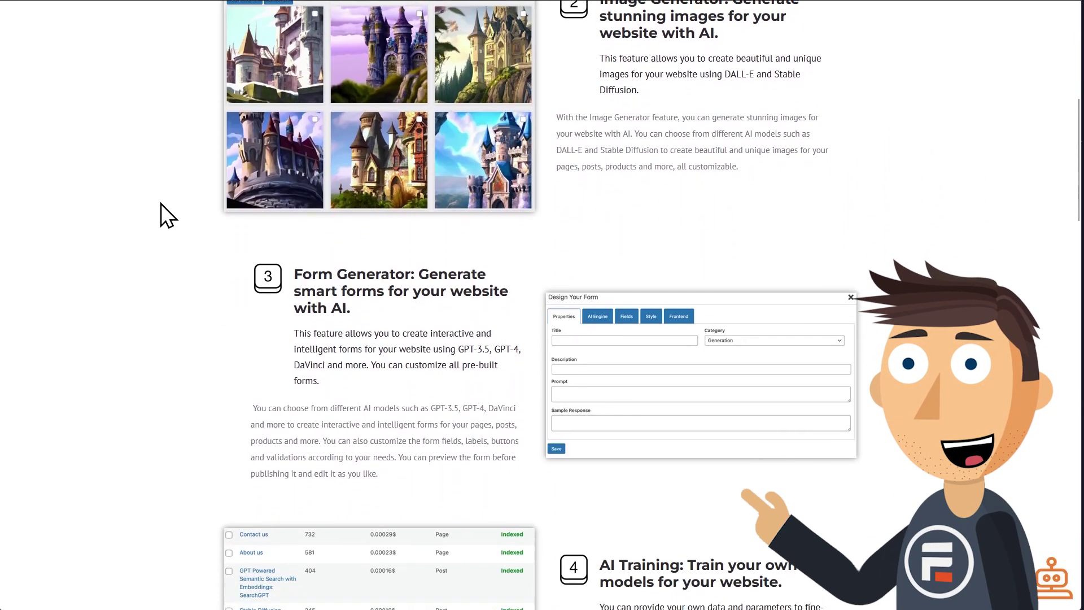
pyautogui.scroll(-3, 161, 203)
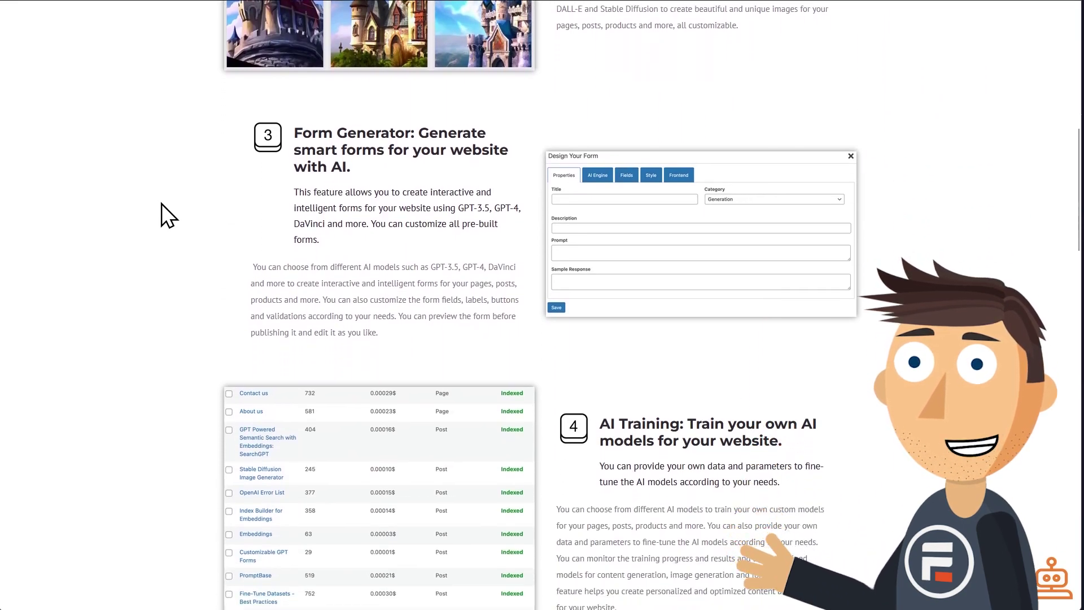
pyautogui.scroll(-4, 162, 214)
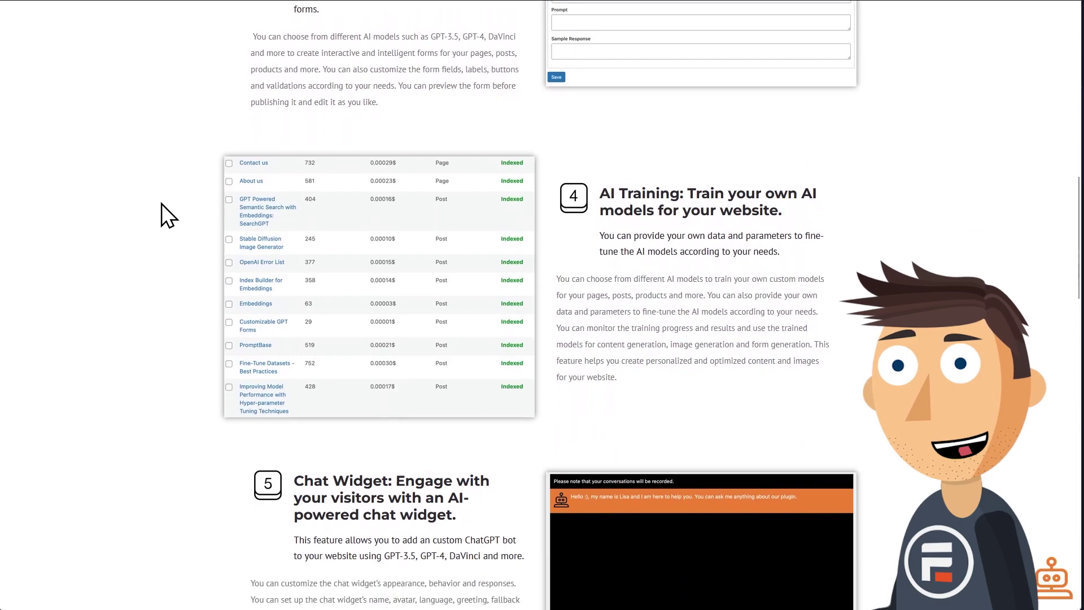
pyautogui.scroll(-4, 162, 203)
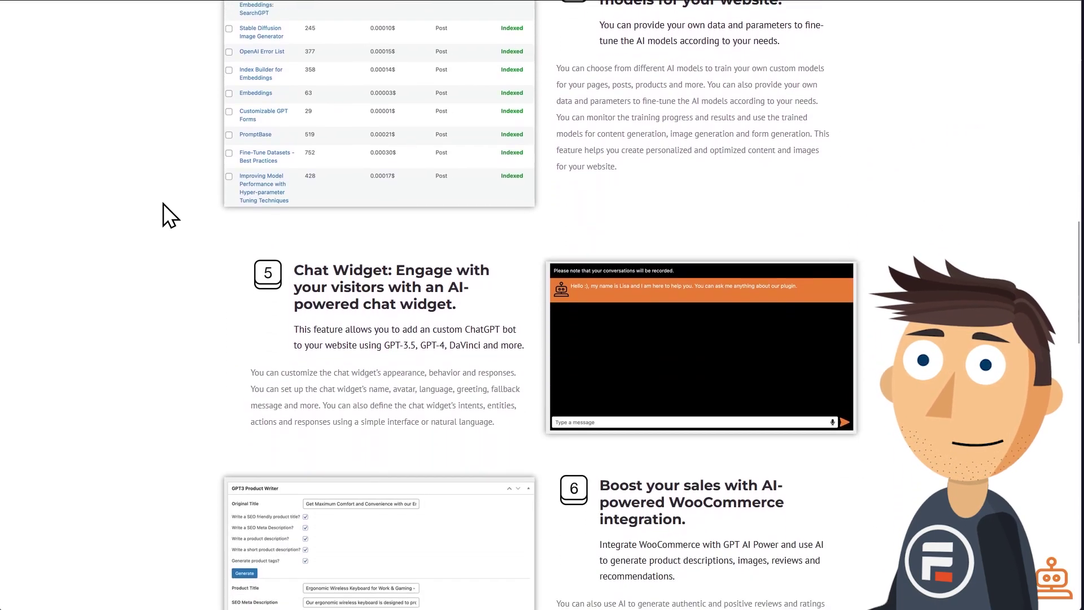
pyautogui.scroll(-4, 164, 203)
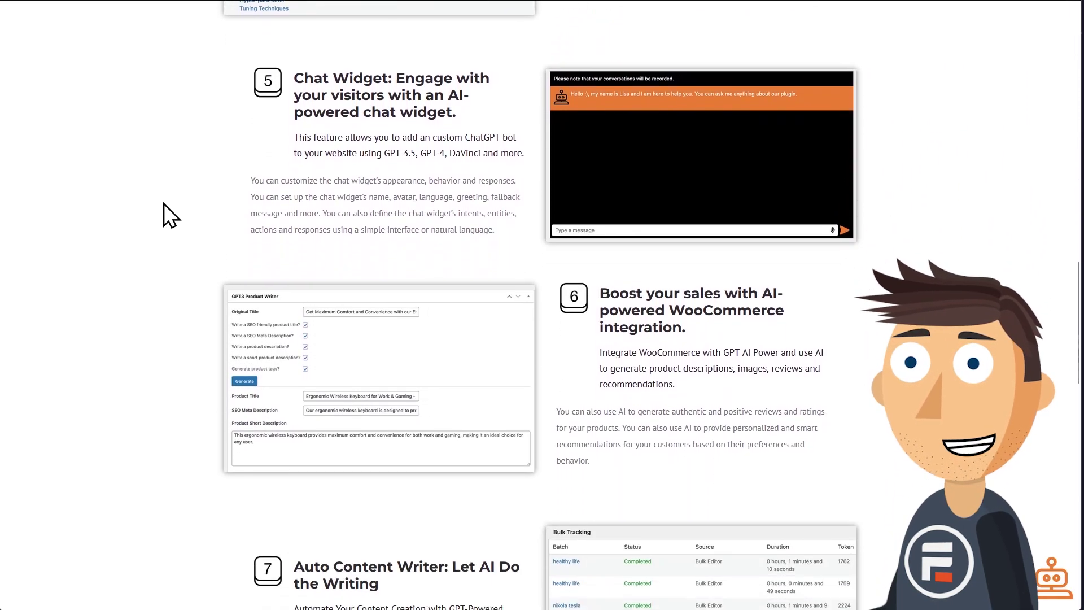
pyautogui.scroll(-4, 164, 203)
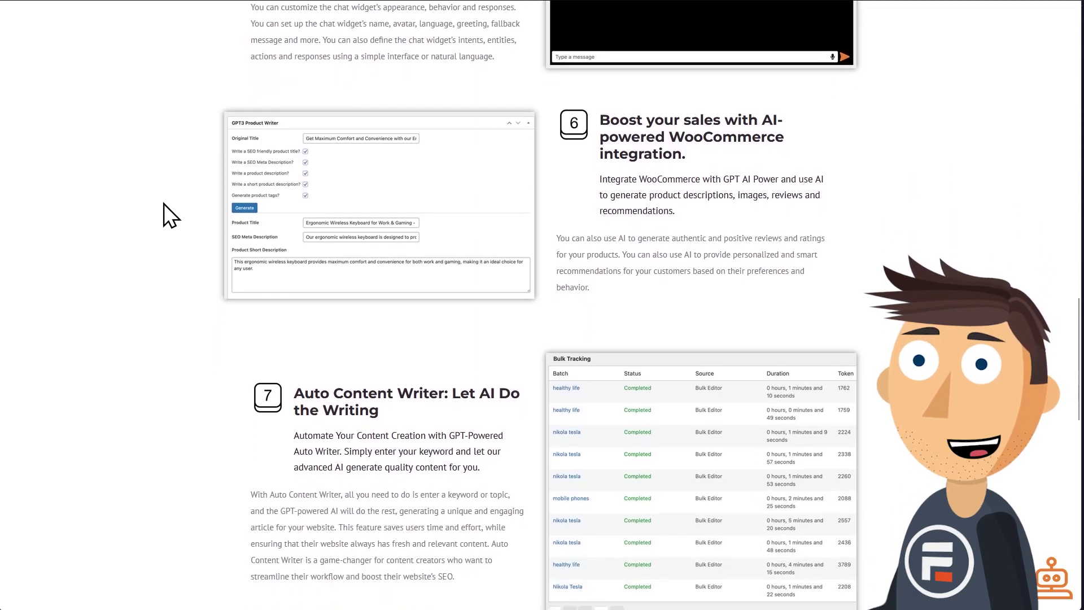
pyautogui.scroll(-6, 164, 203)
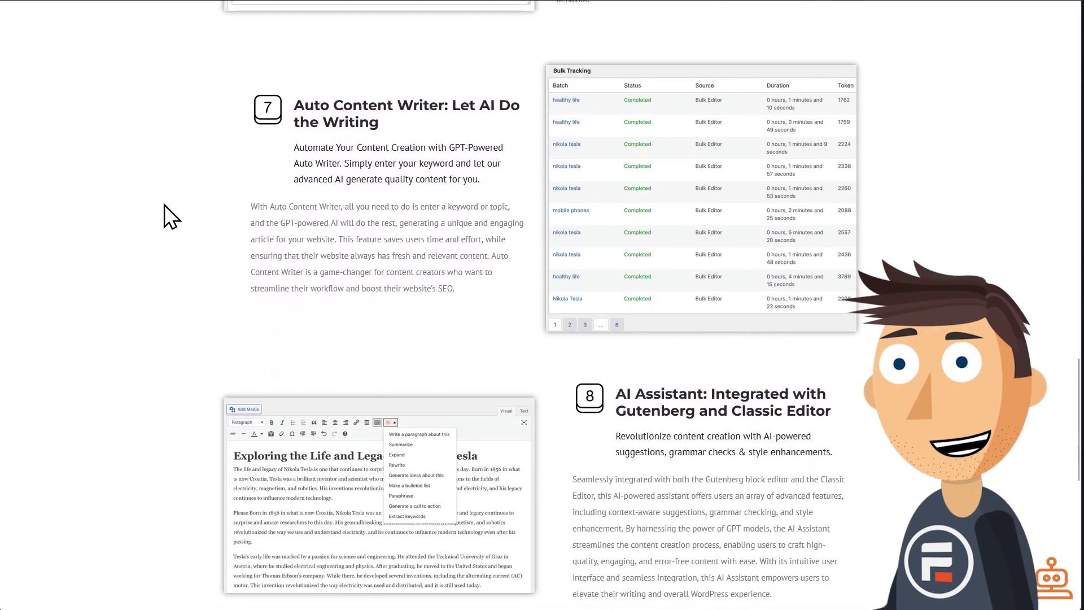
pyautogui.scroll(-5, 165, 204)
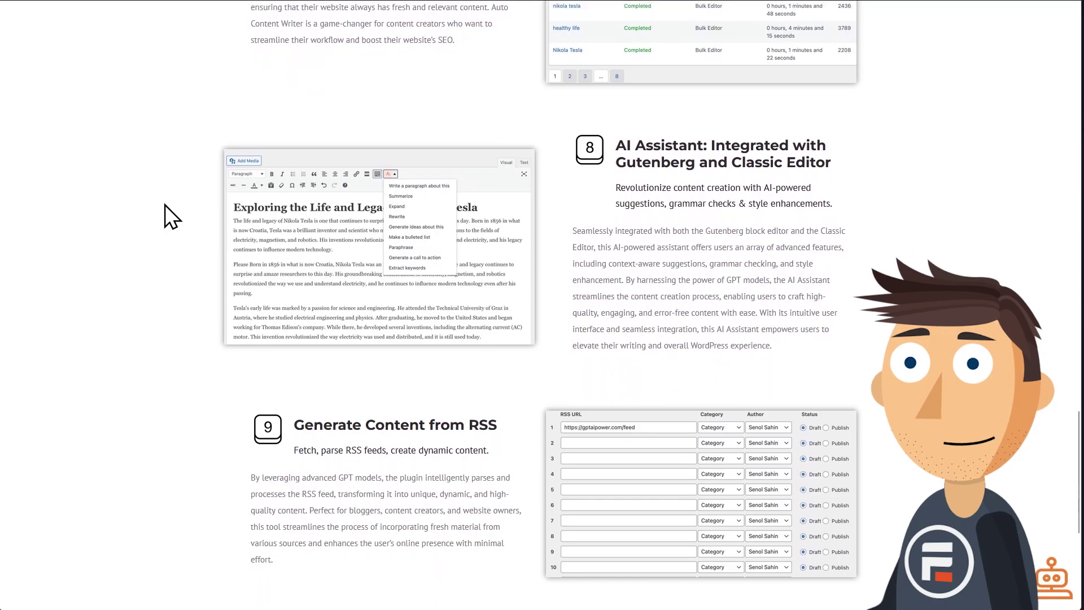
pyautogui.scroll(-4, 165, 204)
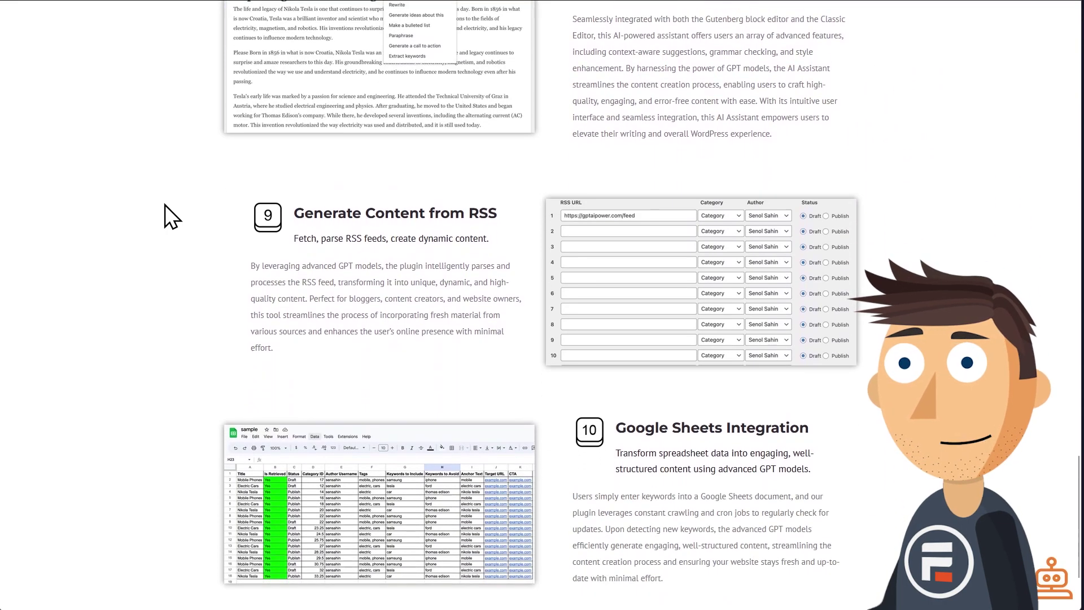
pyautogui.scroll(-3, 165, 205)
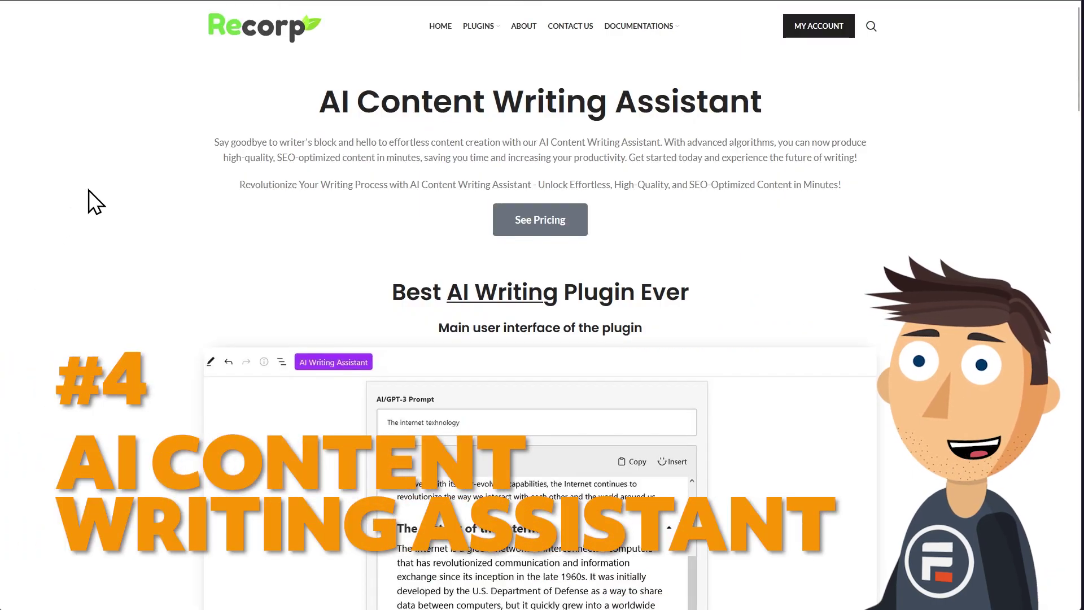
# - Scroll past the screenshots and Image Generator to the FREE vs PRO table, FIFTYOFF coupon and pricing cards
pyautogui.scroll(-3, 89, 190)
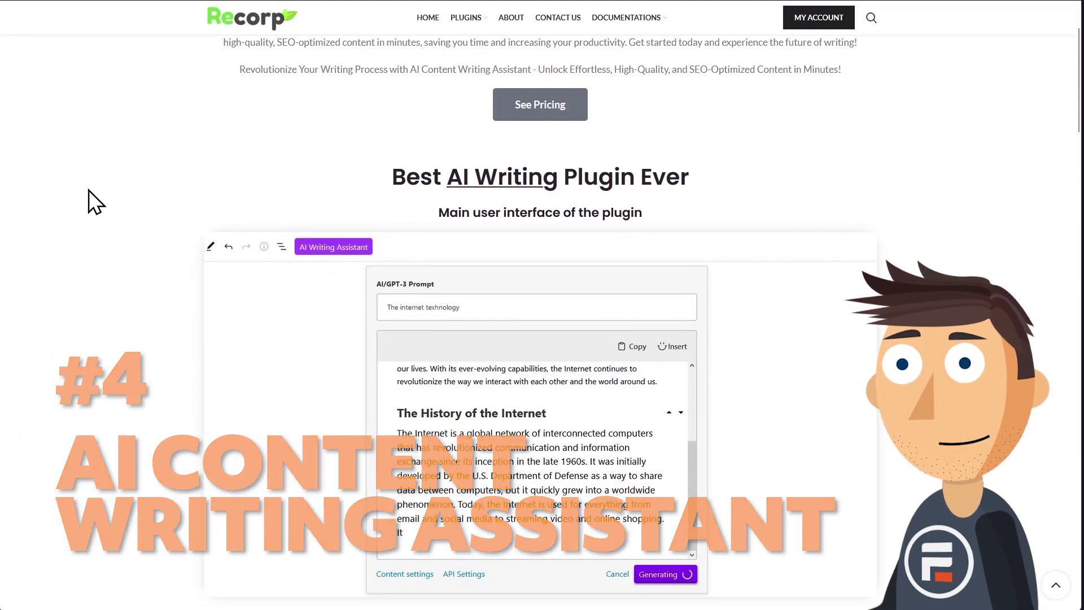
pyautogui.scroll(-4, 89, 190)
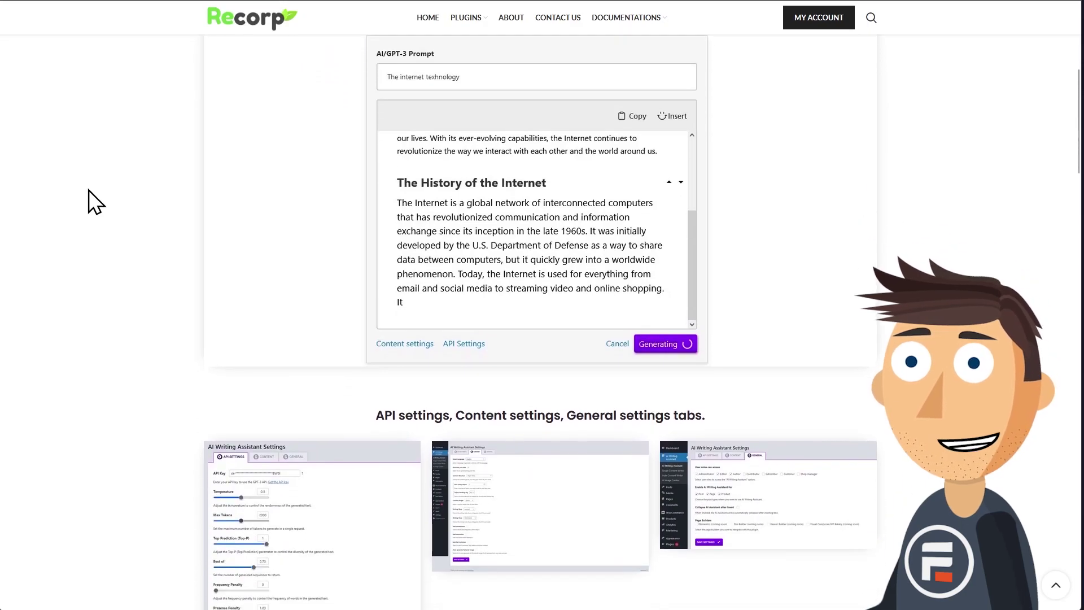
pyautogui.scroll(-4, 88, 190)
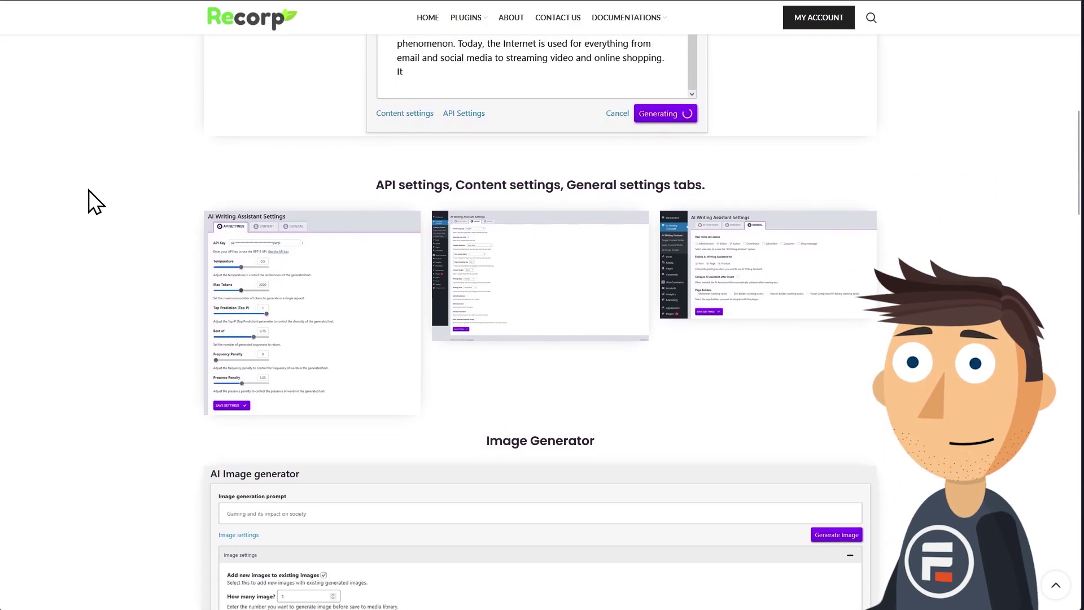
pyautogui.scroll(-4, 89, 190)
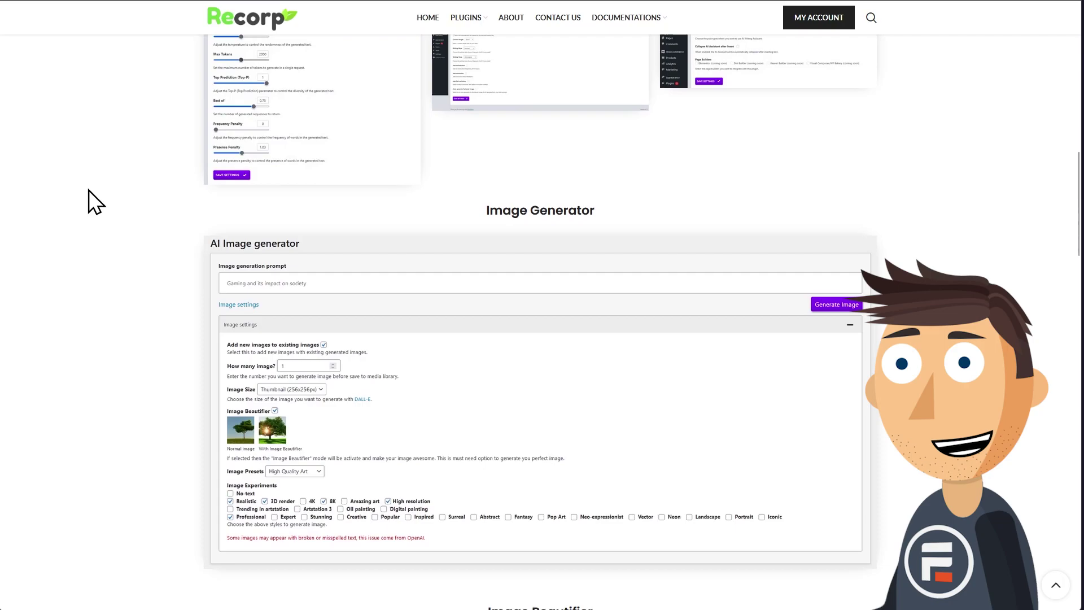
pyautogui.scroll(-4, 89, 189)
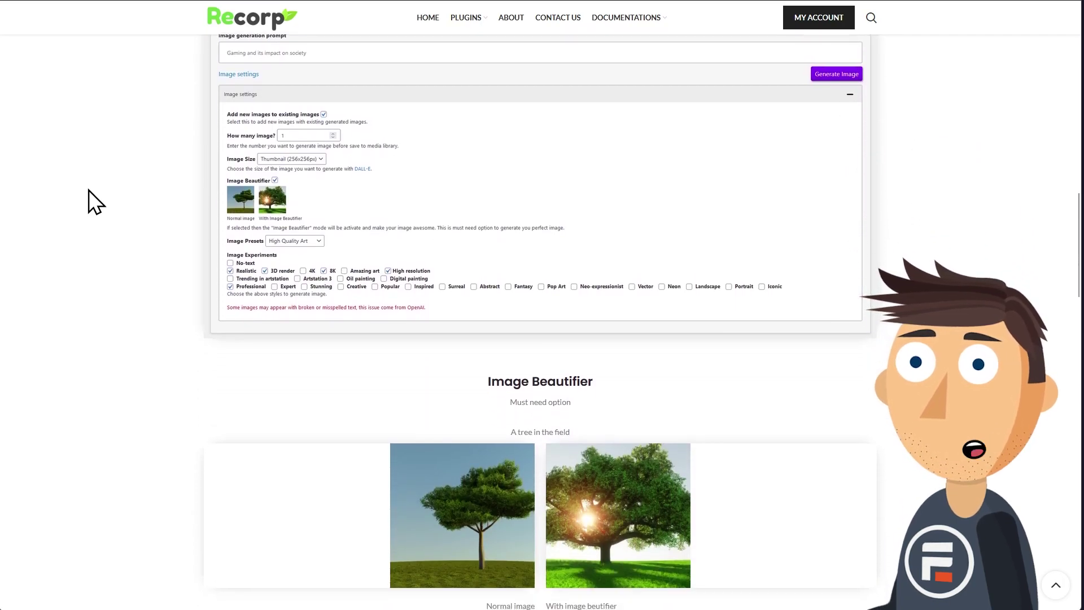
pyautogui.scroll(-4, 90, 190)
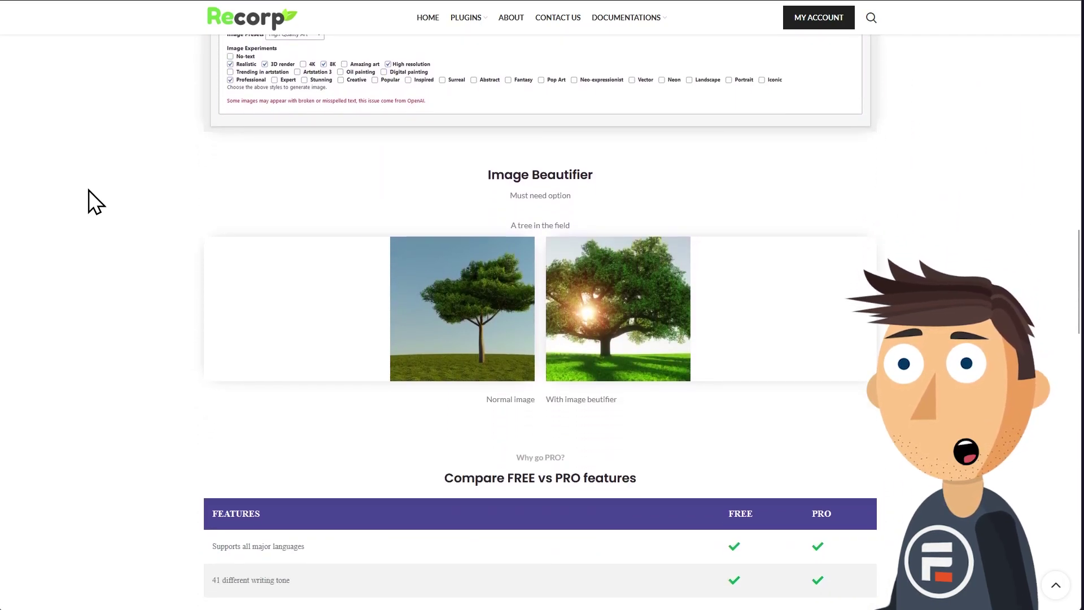
pyautogui.scroll(-4, 89, 190)
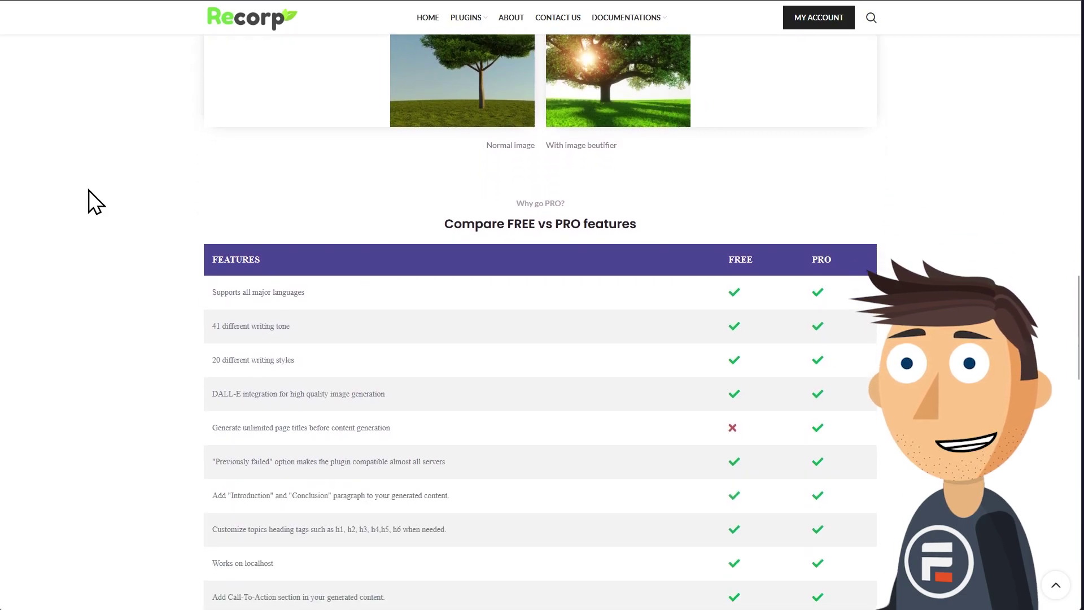
pyautogui.scroll(-4, 89, 190)
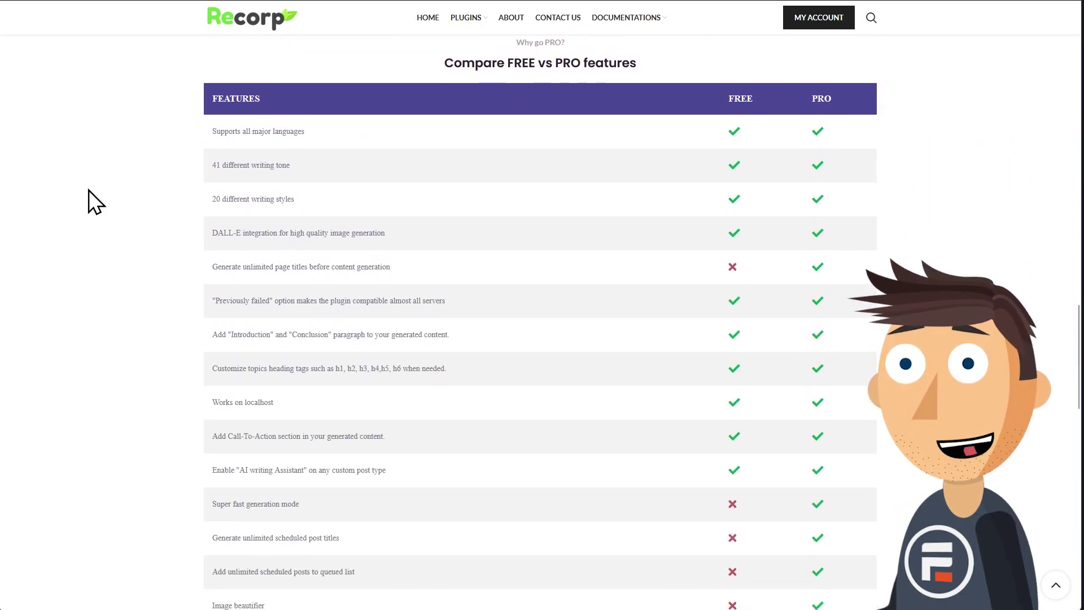
pyautogui.scroll(-4, 89, 189)
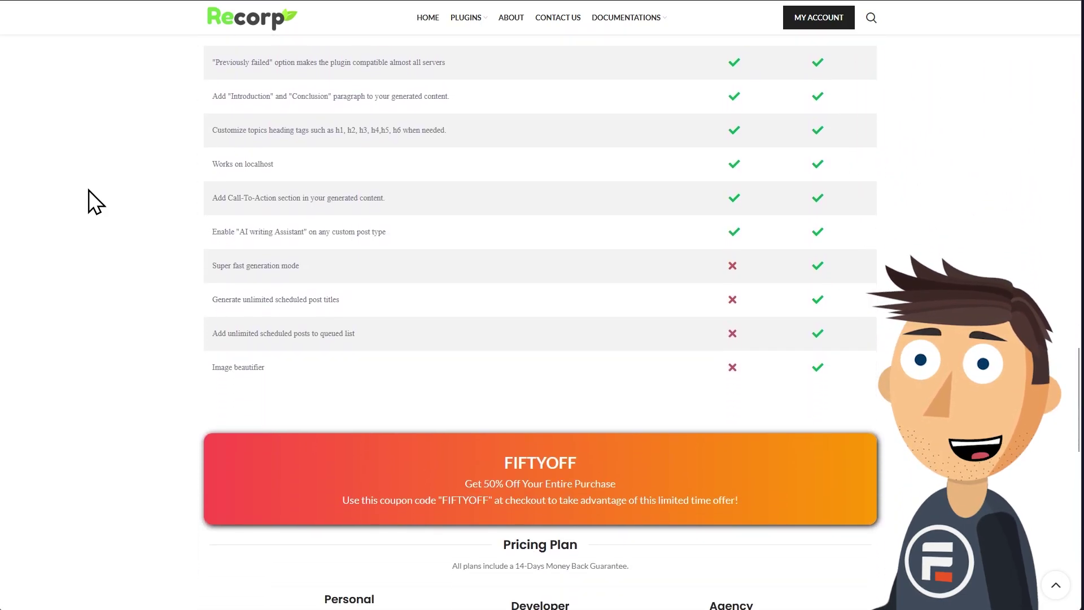
pyautogui.scroll(-4, 89, 190)
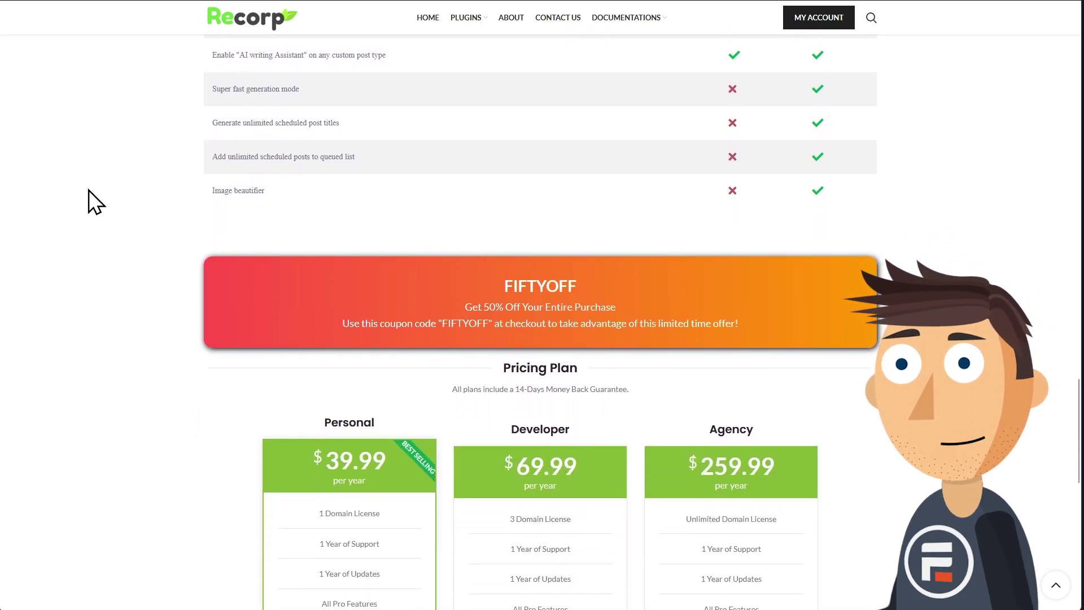
pyautogui.scroll(2, 89, 190)
pyautogui.scroll(4, 89, 190)
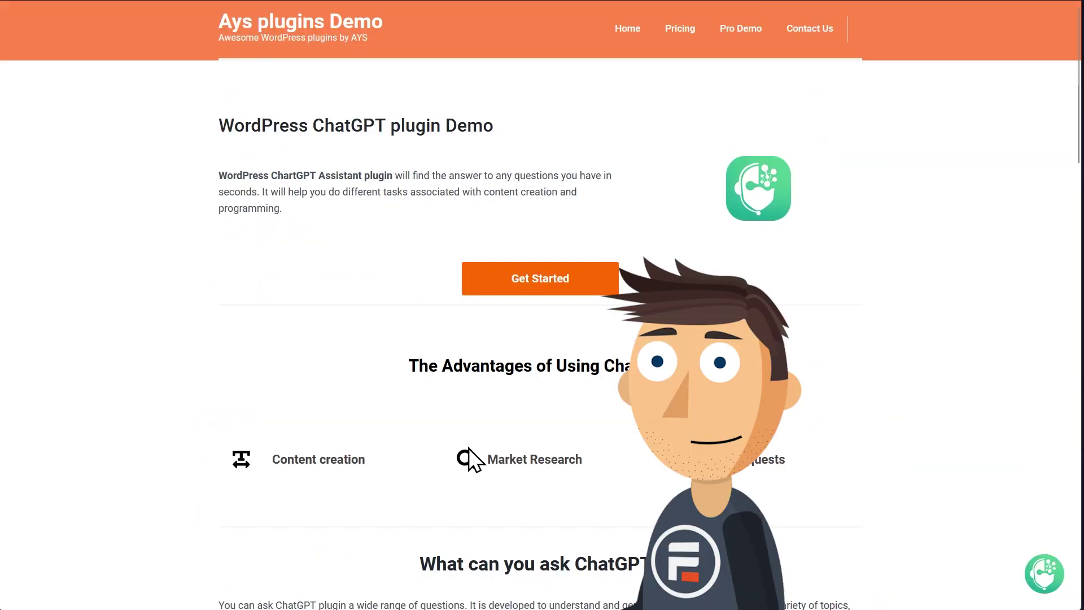
# - In the AI Assistant chat, send a test message, then ask for a javascript calculator
pyautogui.click(1046, 575)
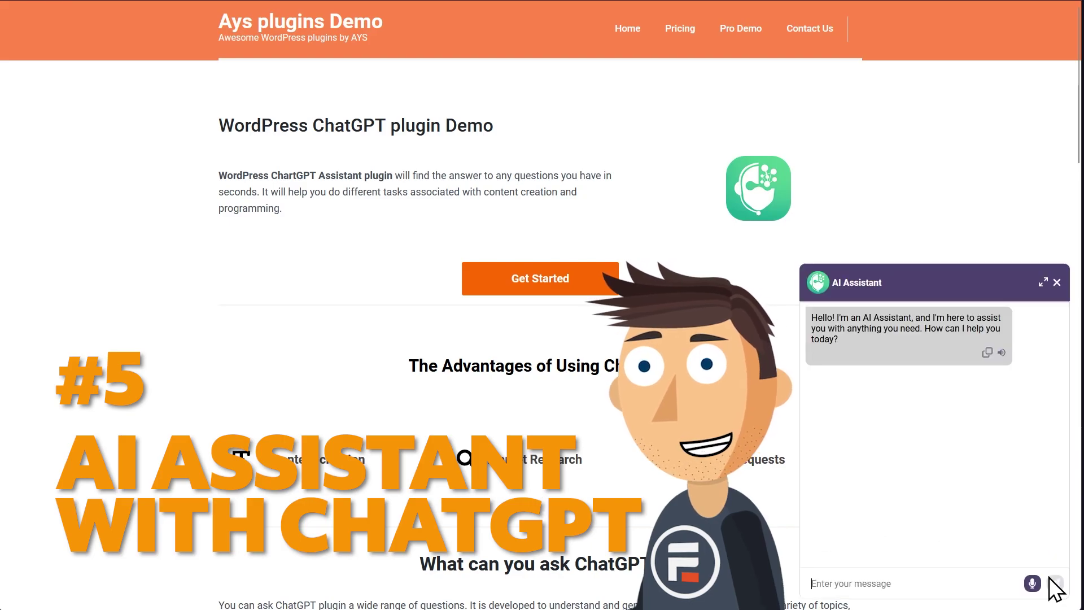
pyautogui.click(915, 582)
pyautogui.write("I'm j")
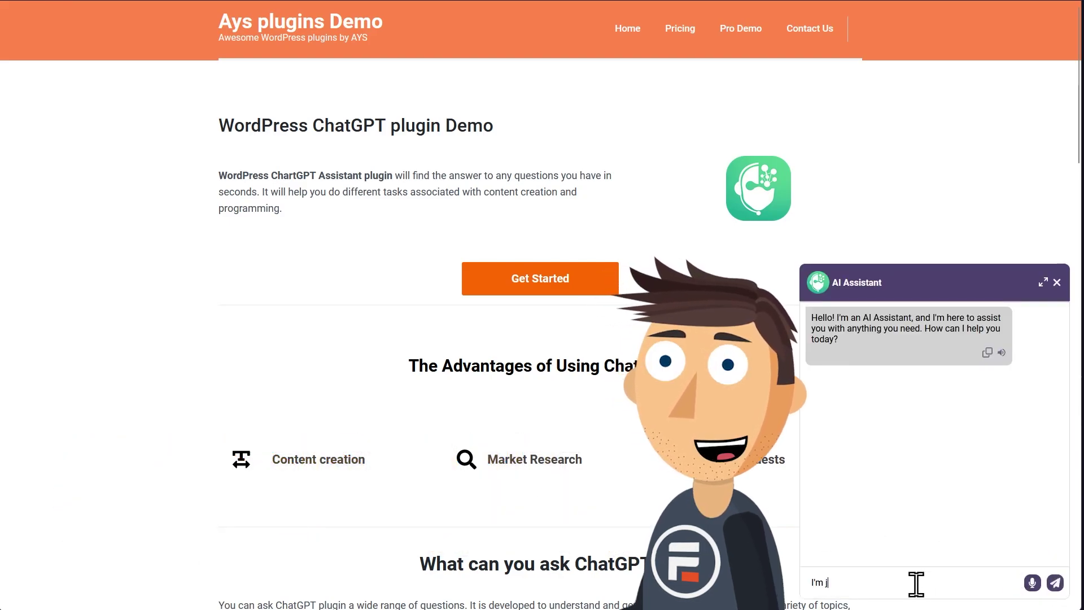
pyautogui.write('ust testing it out')
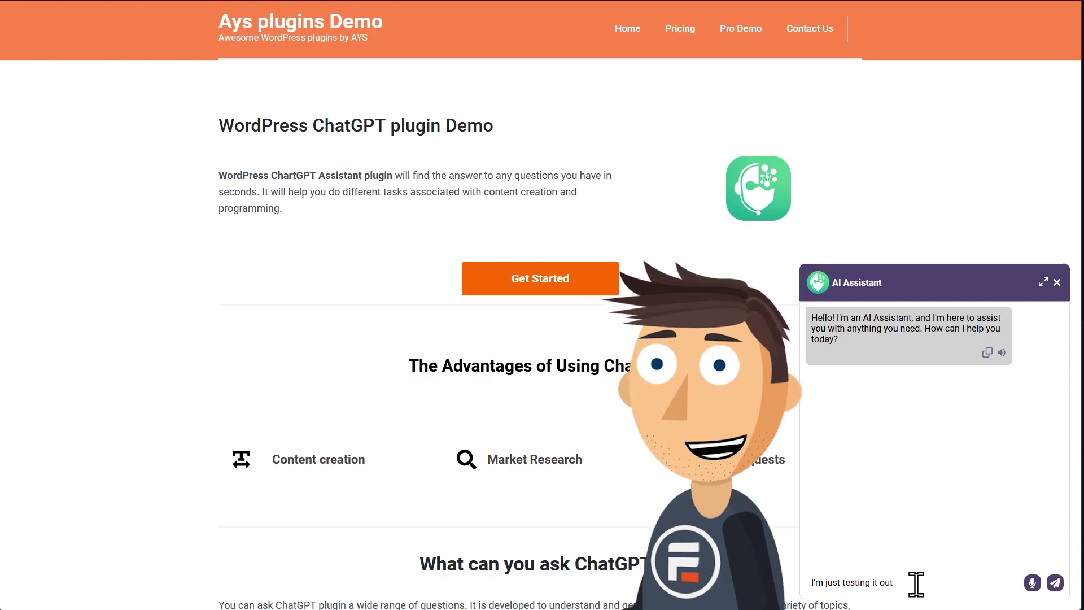
pyautogui.press('Return')
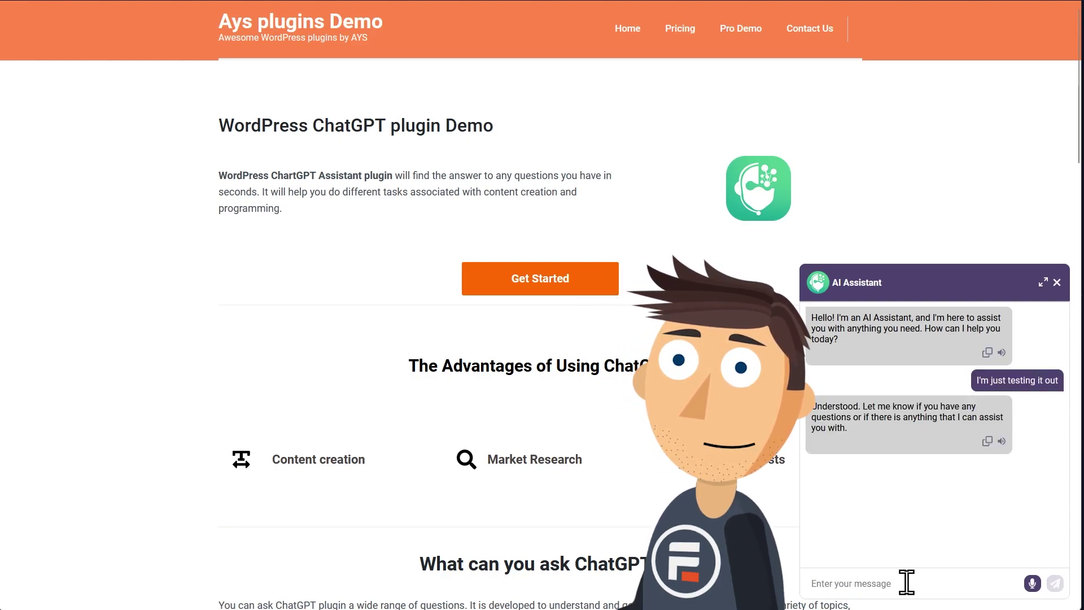
pyautogui.write('cd')
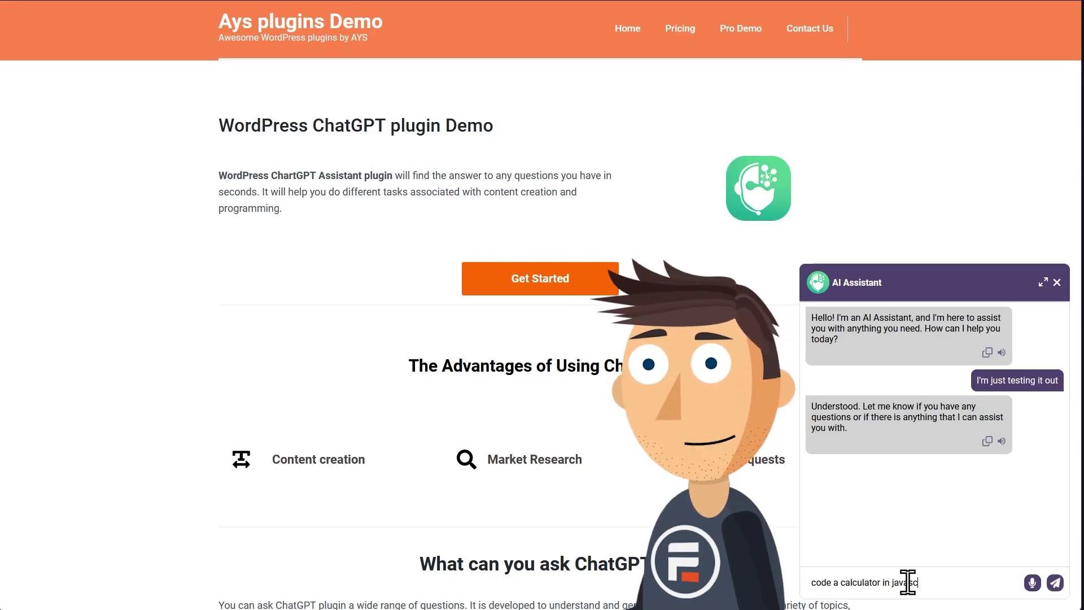
pyautogui.write('script')
pyautogui.press('Return')
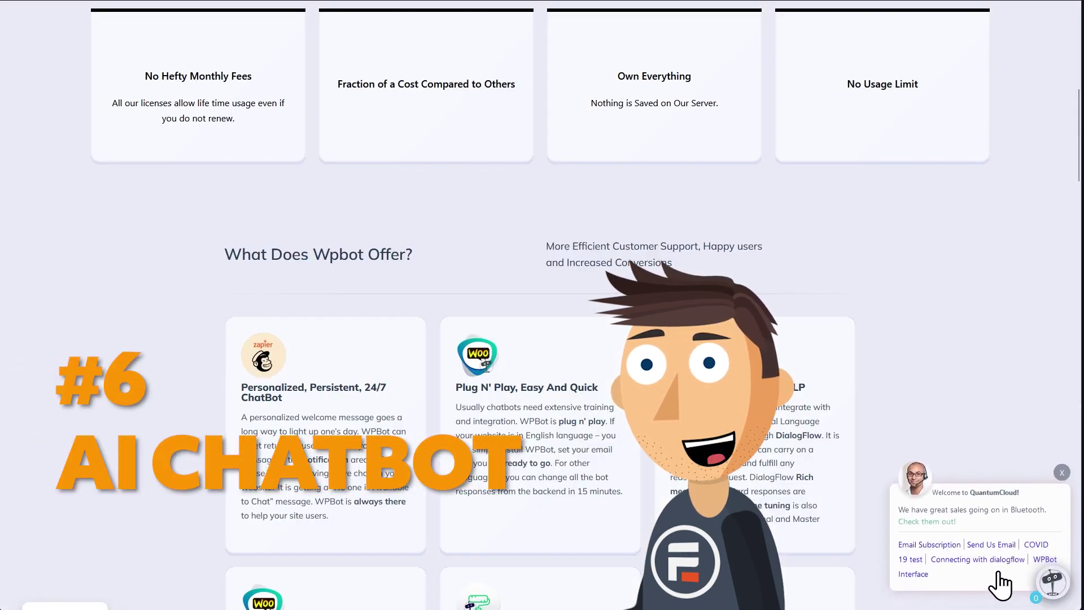
# - Choose 'Connecting with dialogflow' in the WPBot chat and reply Next to reach the setup instructions
pyautogui.click(957, 558)
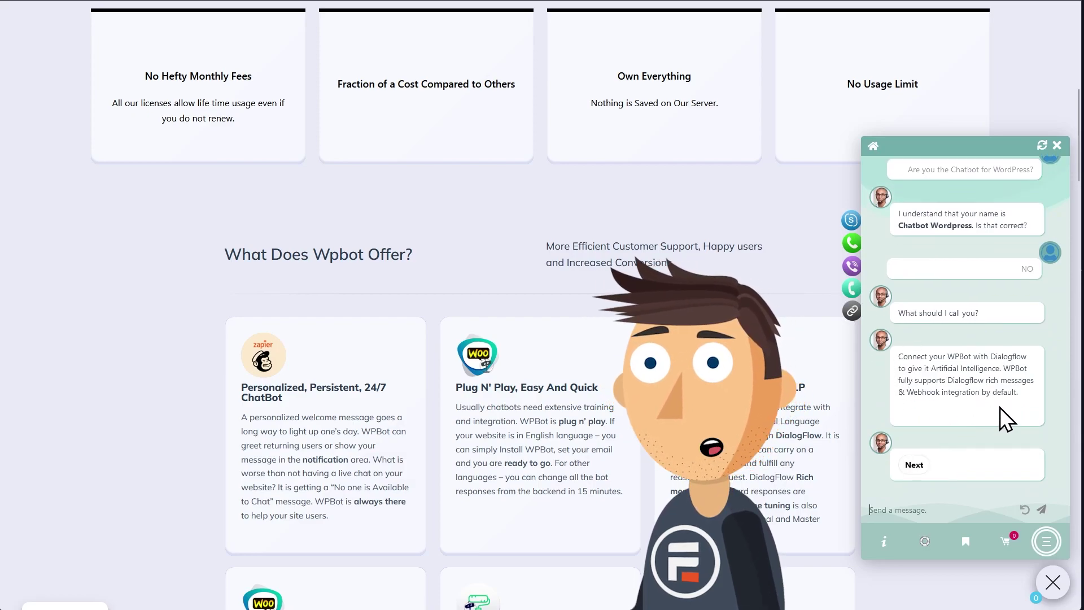
pyautogui.click(923, 466)
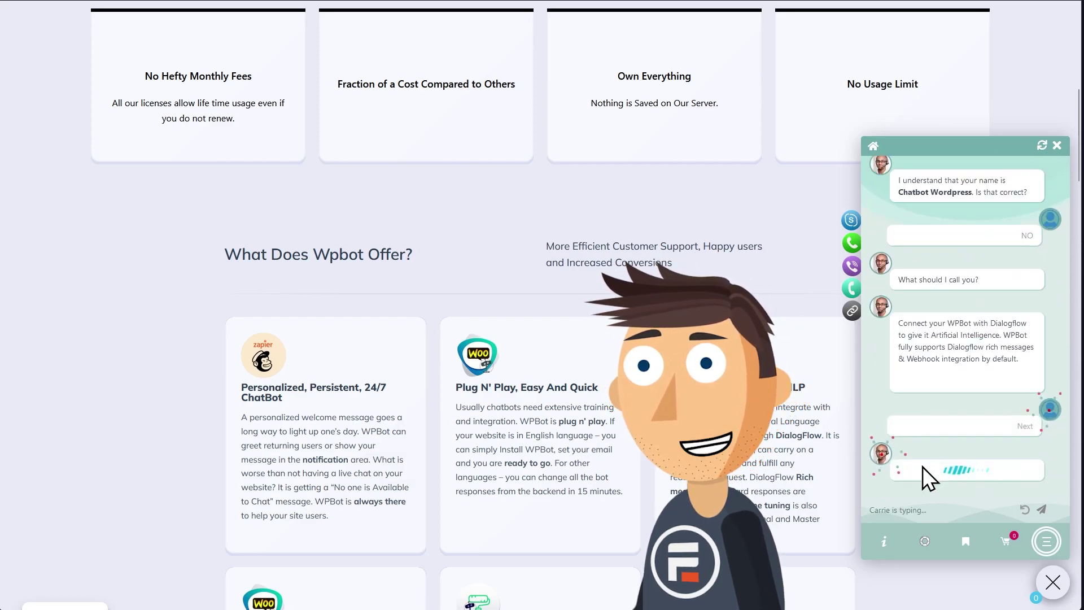